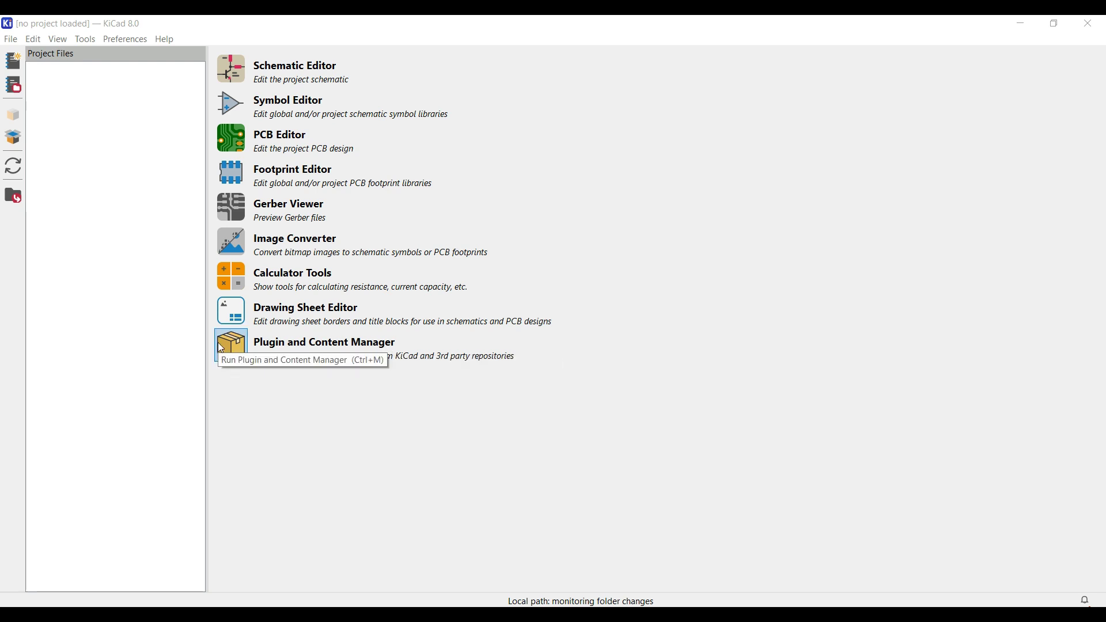
# - Install the Board2Pdf plugin from the KiCad official repository using the Plugin and Content Manager
pyautogui.click(218, 342)
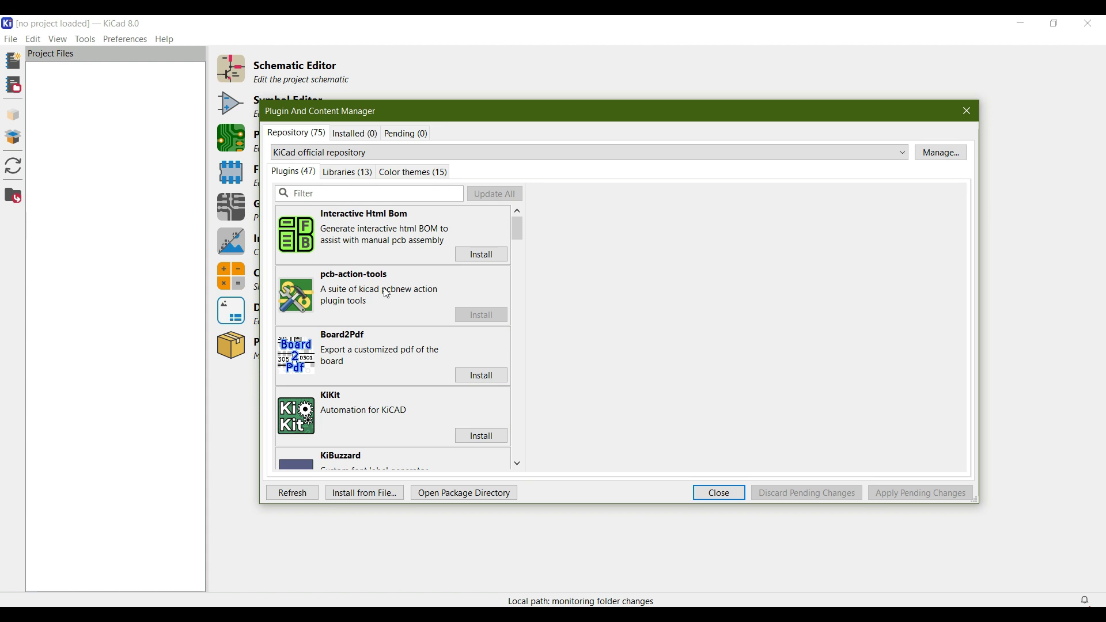
pyautogui.click(289, 175)
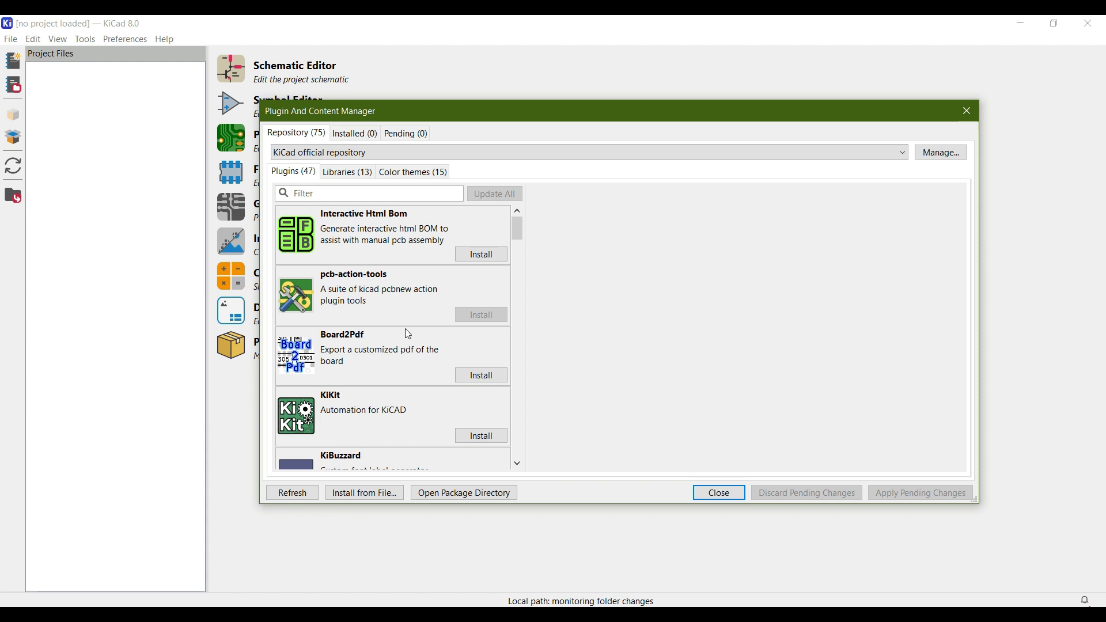
pyautogui.click(338, 355)
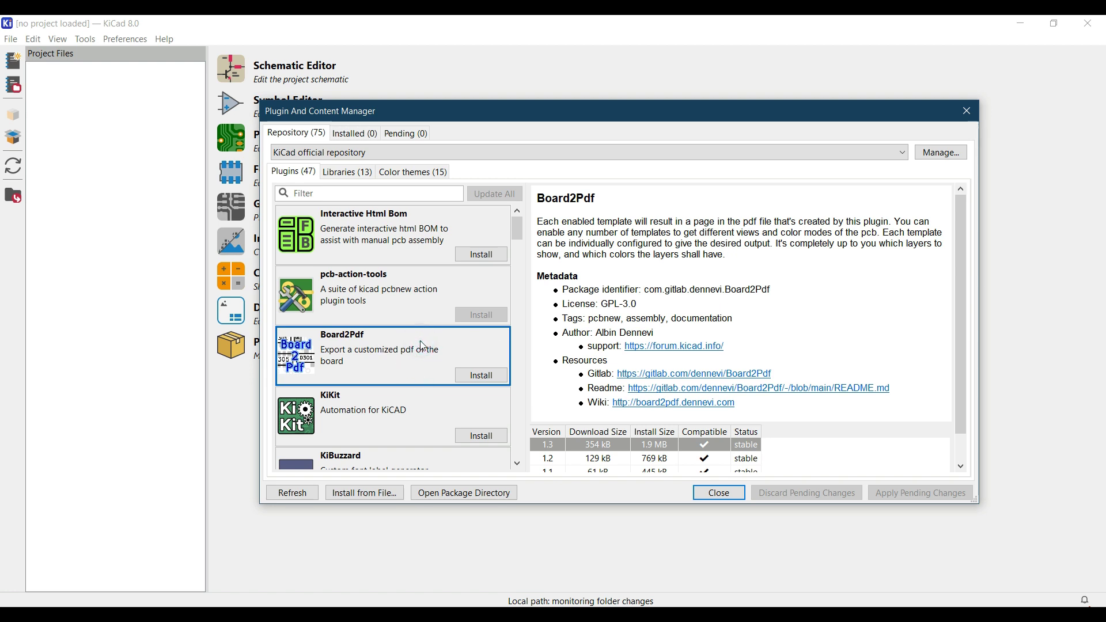
pyautogui.click(483, 376)
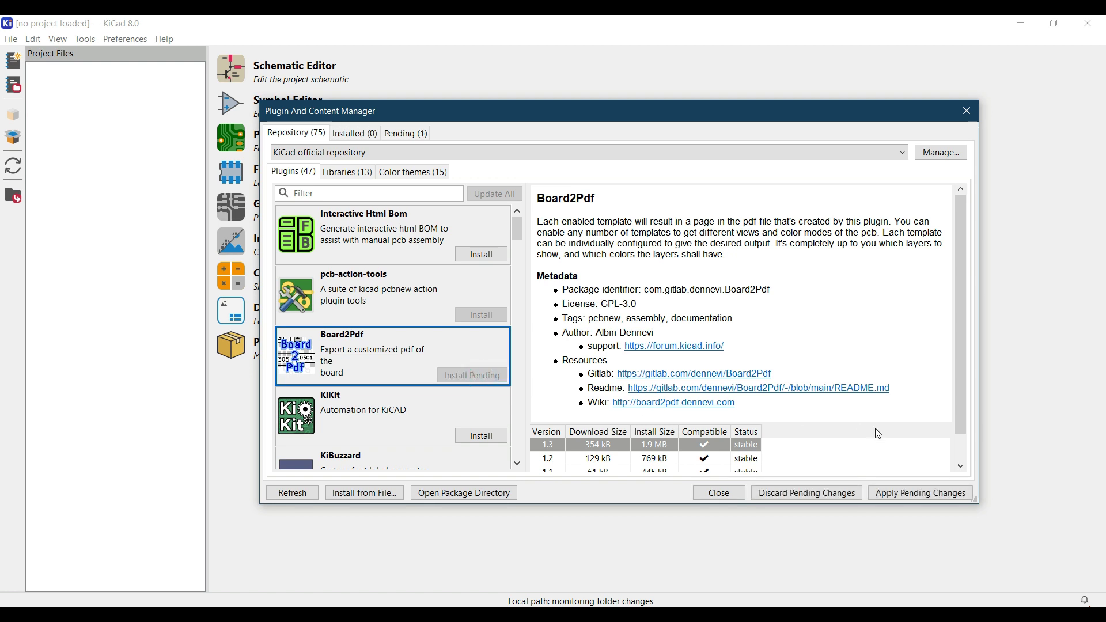
pyautogui.click(929, 495)
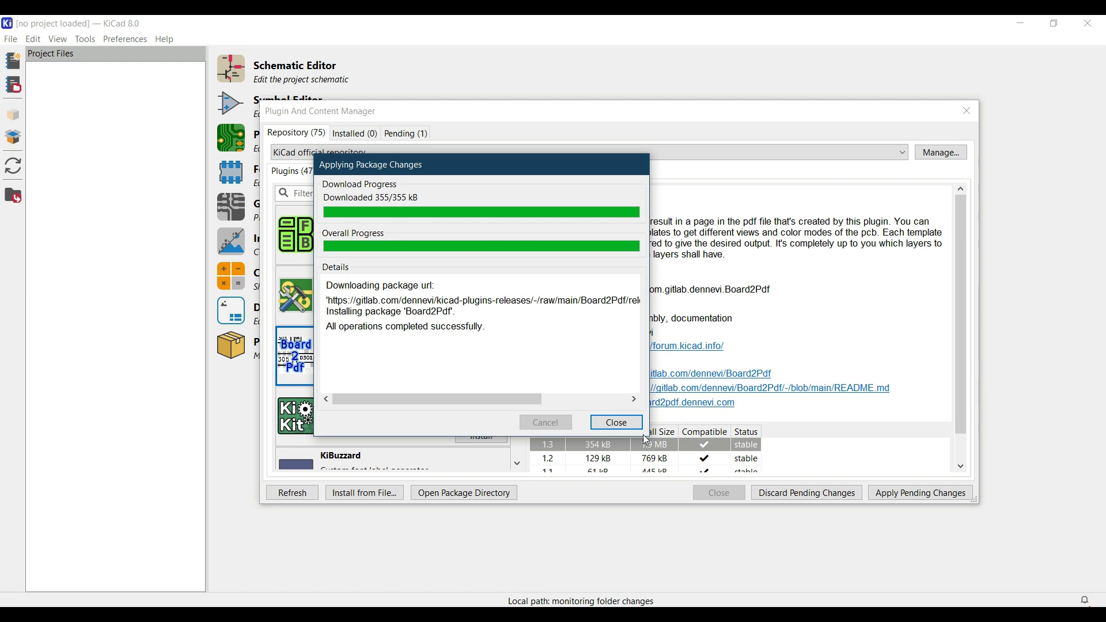
pyautogui.click(616, 424)
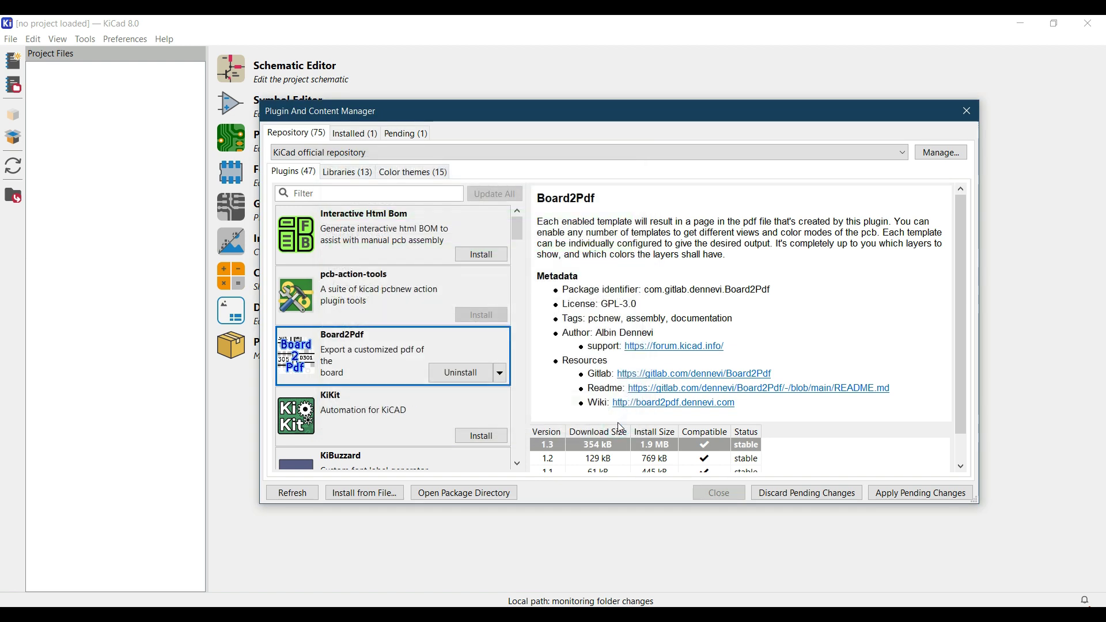
pyautogui.click(350, 134)
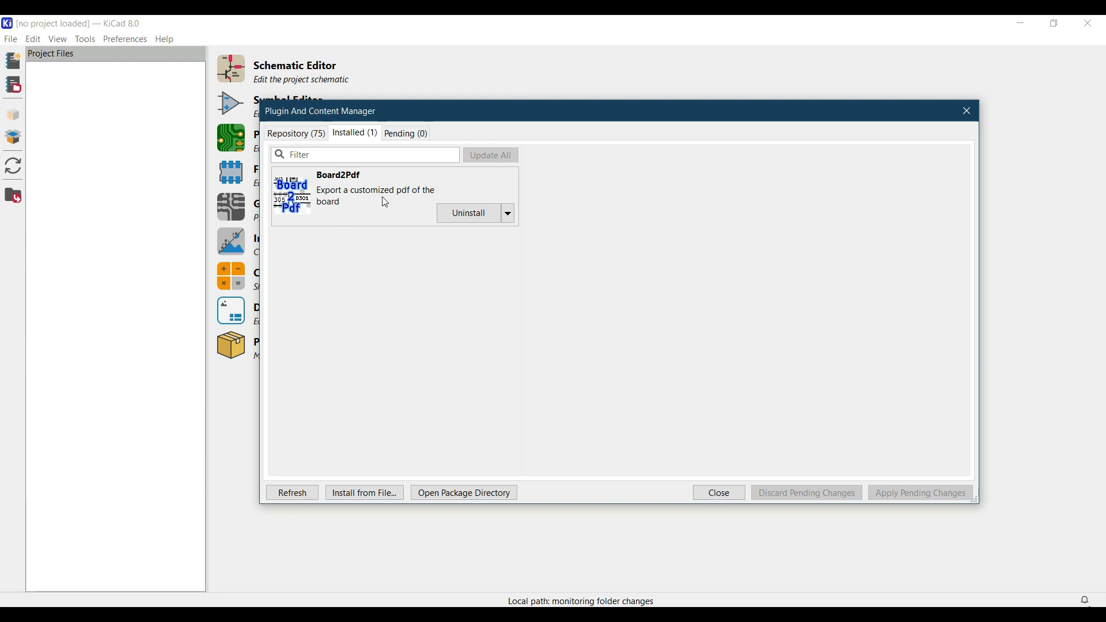
pyautogui.click(727, 494)
# - Open the existing KiCad project VTA MK3 M70 M125 Octal Driver from its folder on the Desktop
pyautogui.click(11, 39)
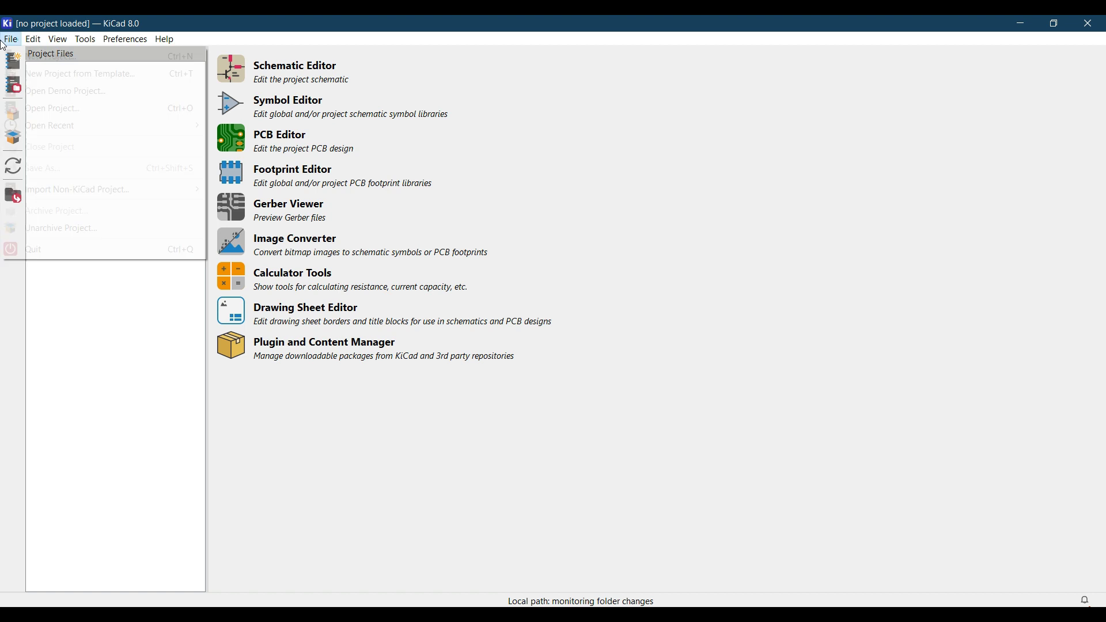
pyautogui.click(72, 107)
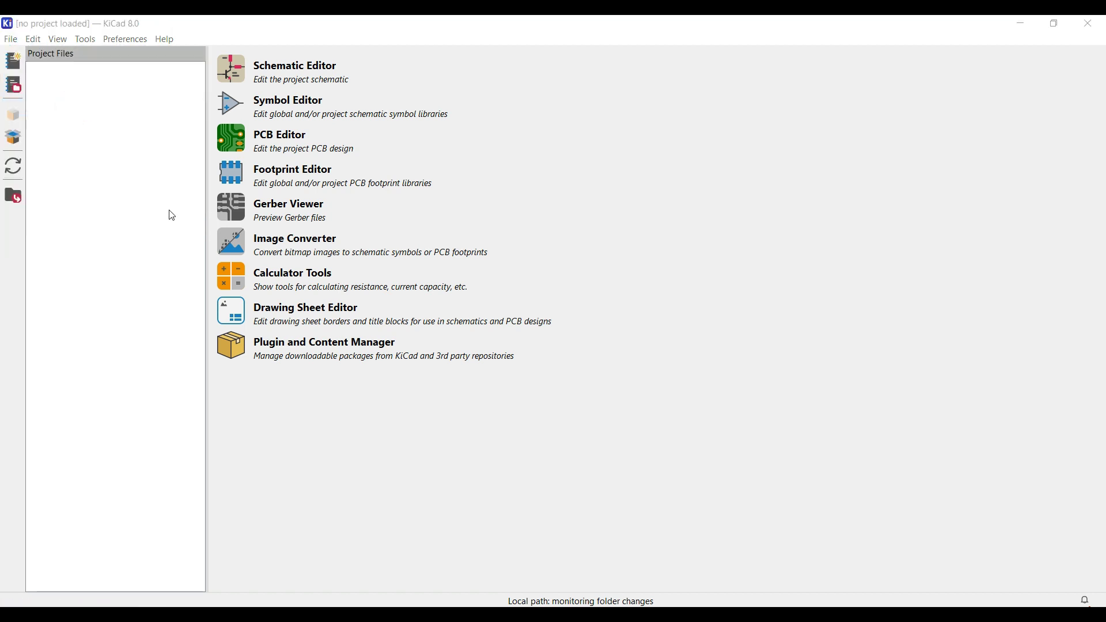
pyautogui.click(59, 201)
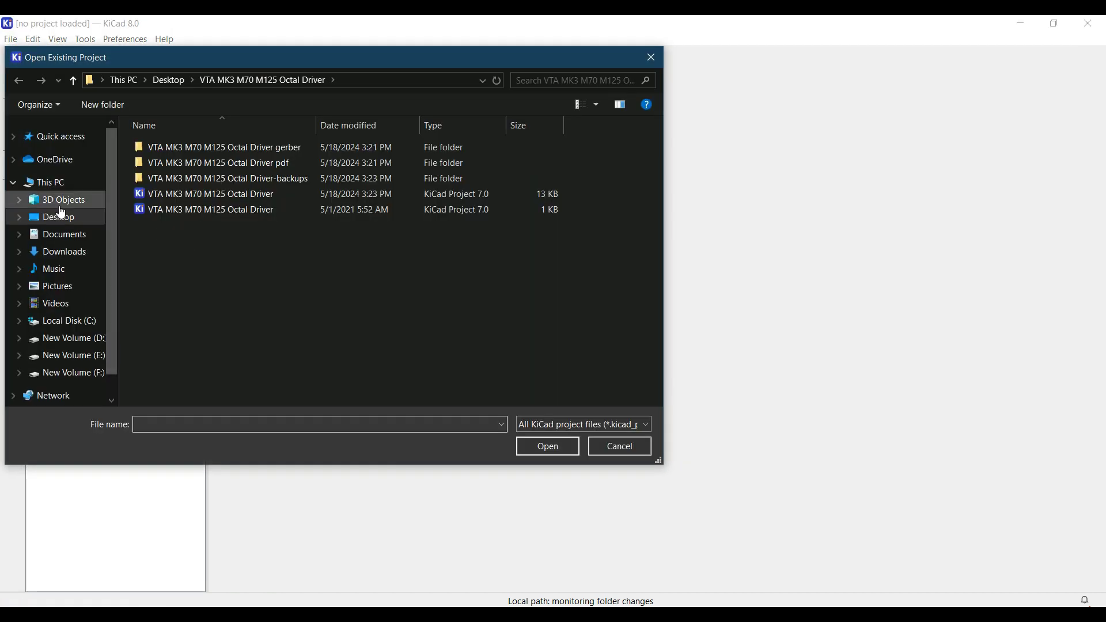
pyautogui.click(60, 217)
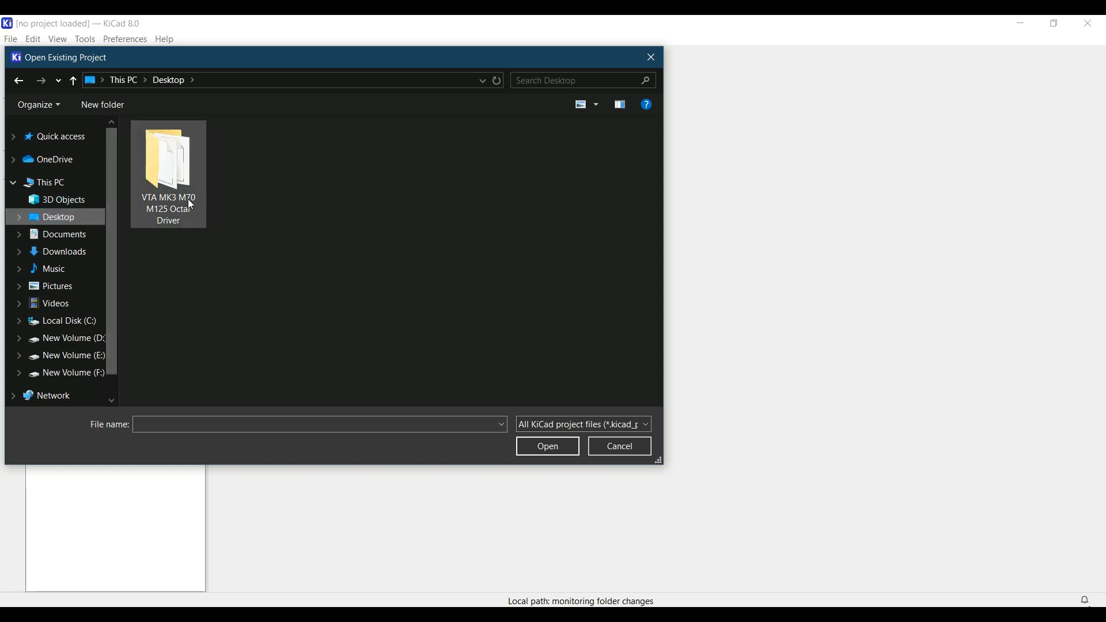
pyautogui.click(188, 200)
pyautogui.doubleClick(188, 200)
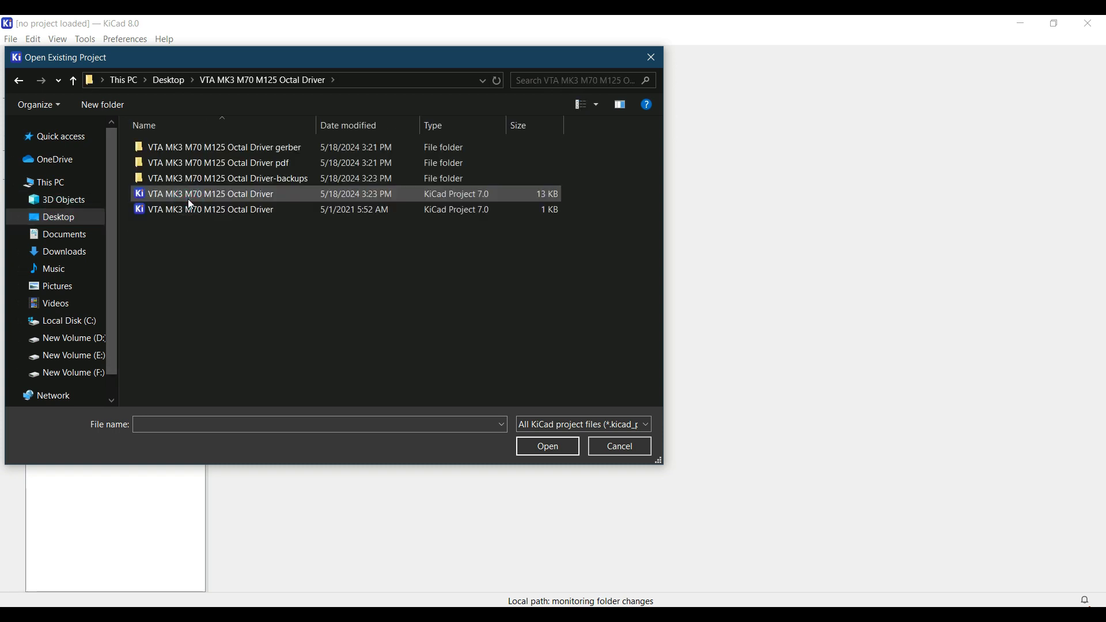
pyautogui.doubleClick(205, 207)
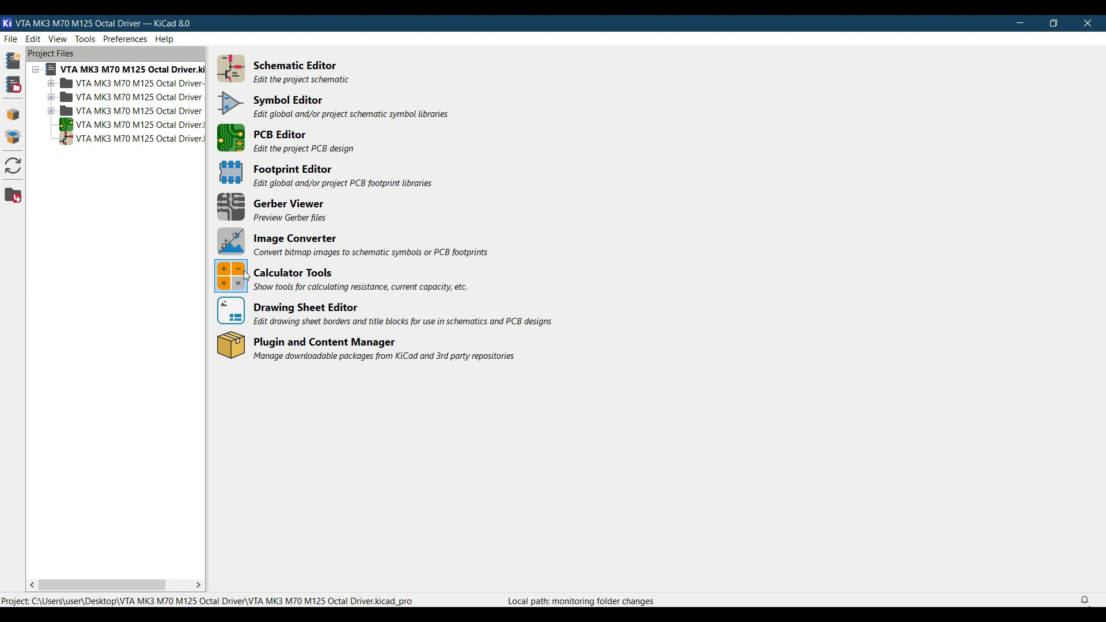
# - Open the project's board in the PCB Editor and launch the Board2Pdf version 1.3 plugin
pyautogui.click(226, 136)
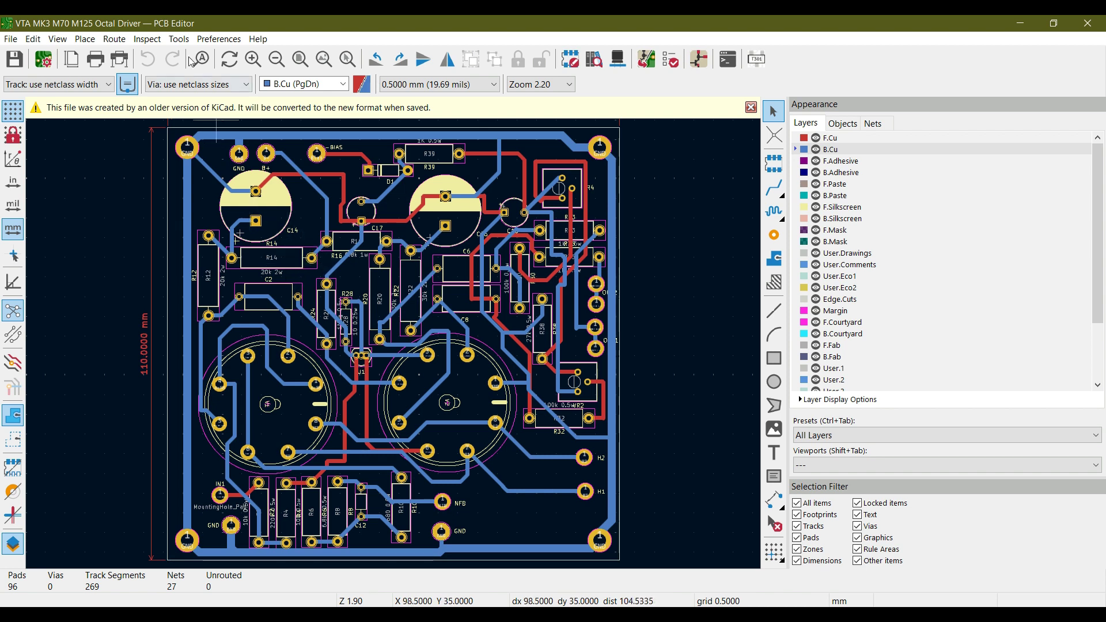
pyautogui.click(179, 39)
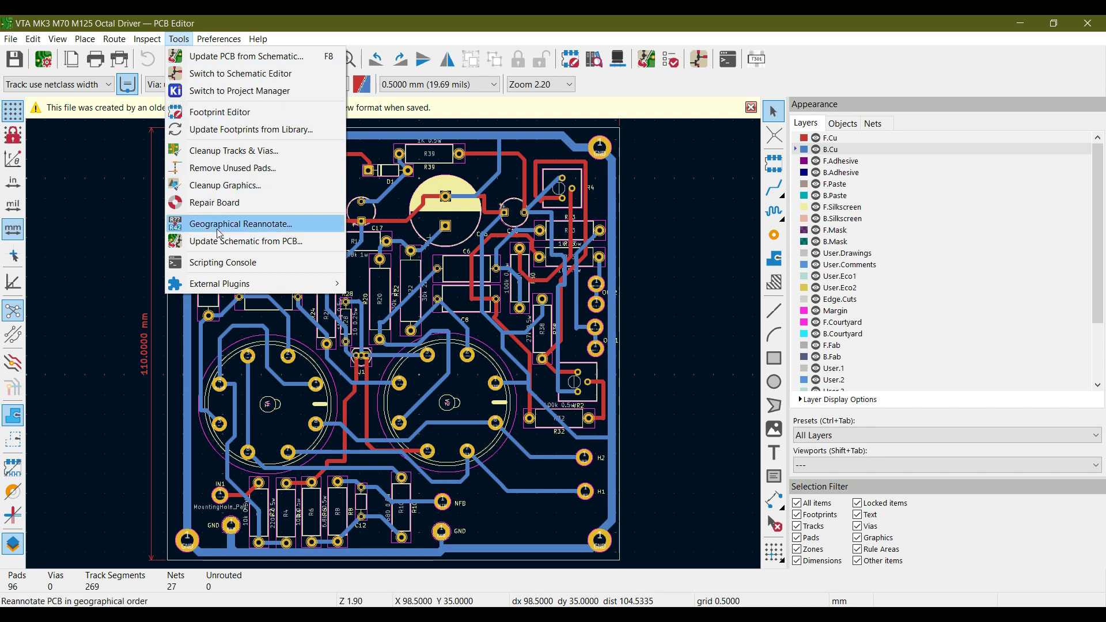
pyautogui.moveTo(231, 288)
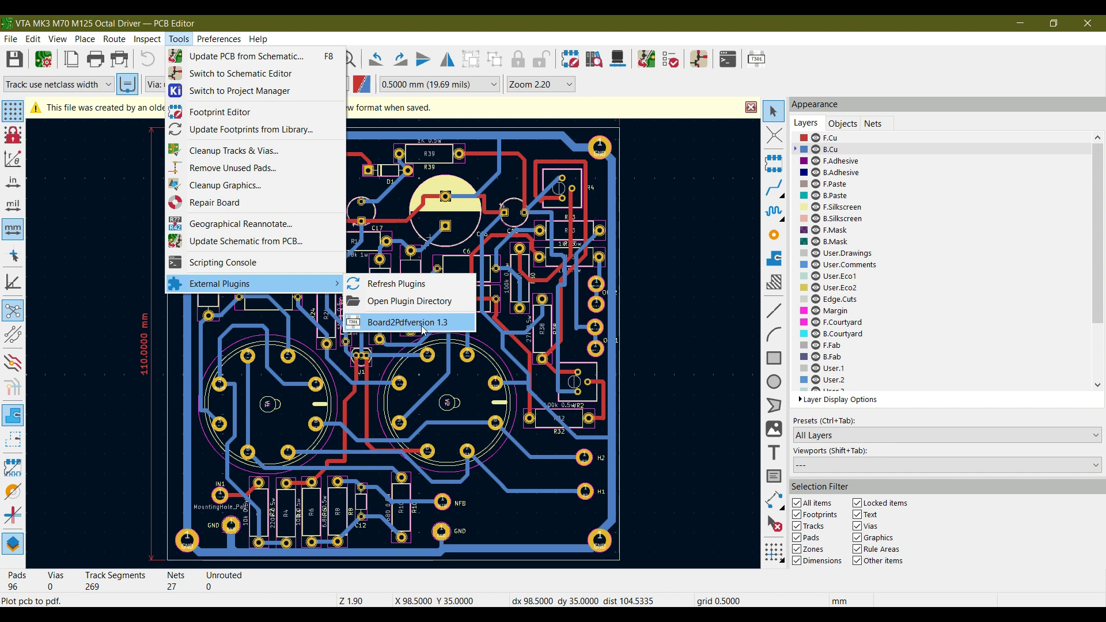
pyautogui.click(410, 323)
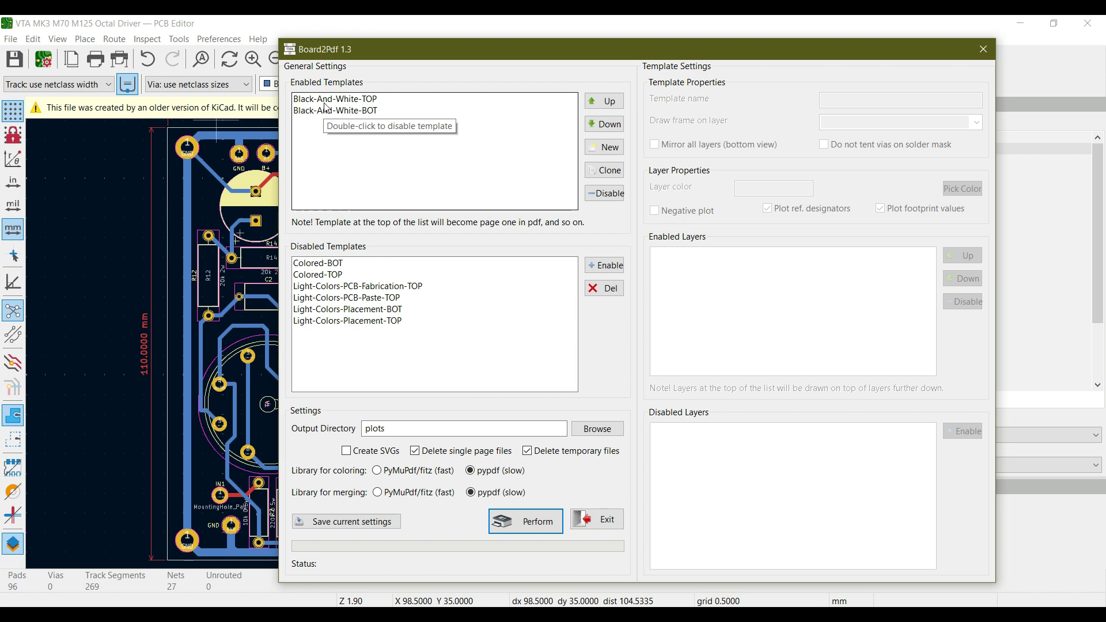
# - Disable the Black-And-White-TOP and Black-And-White-BOT templates in Board2Pdf
pyautogui.click(346, 102)
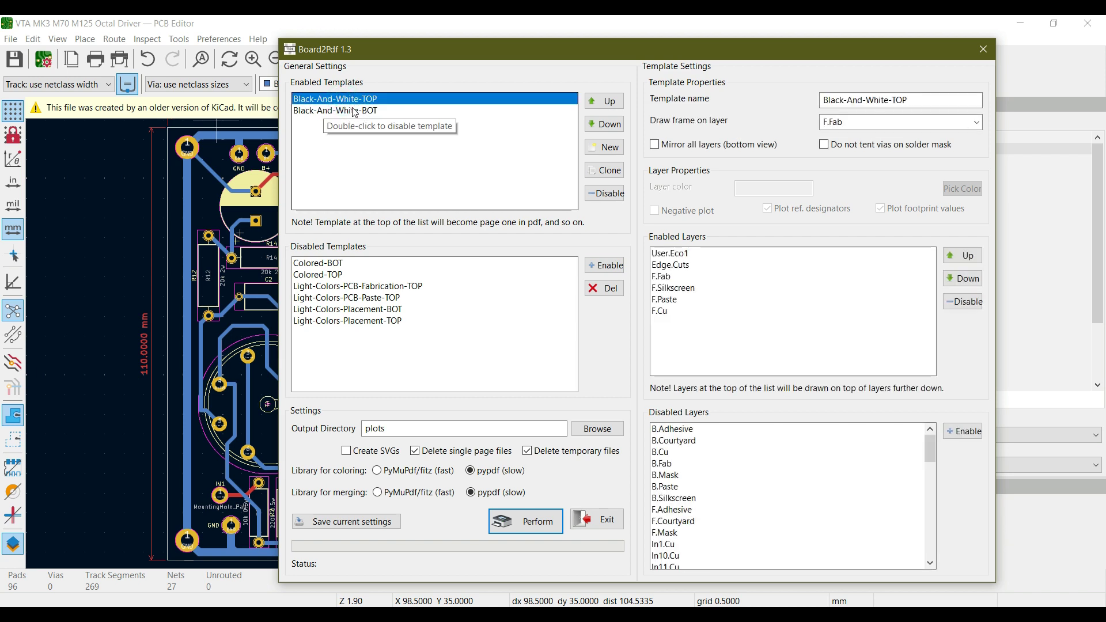
pyautogui.click(357, 111)
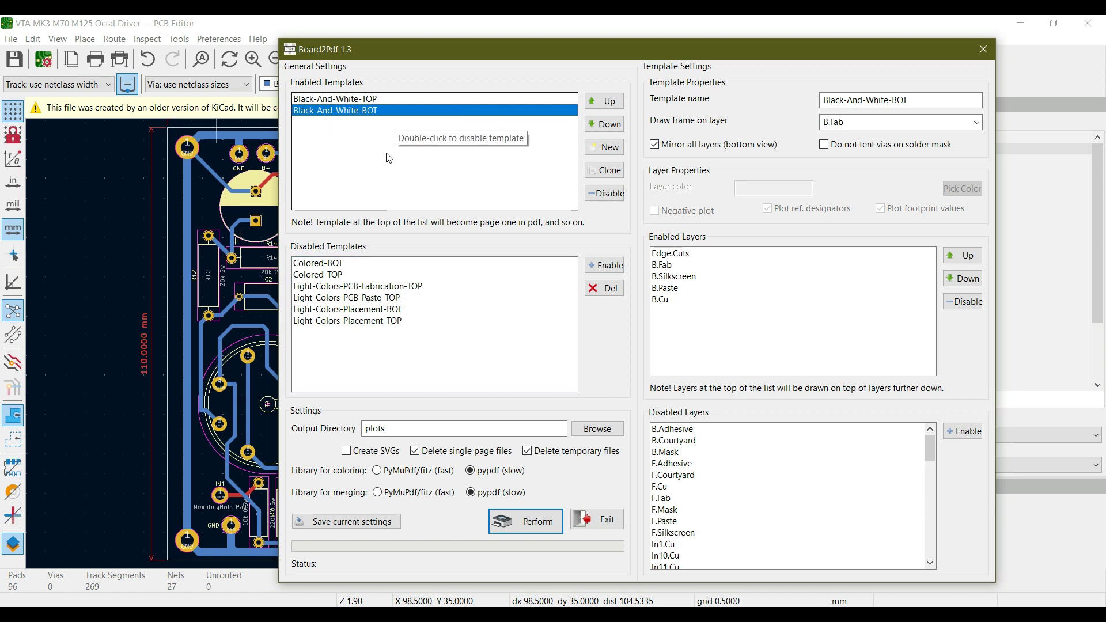
pyautogui.click(604, 195)
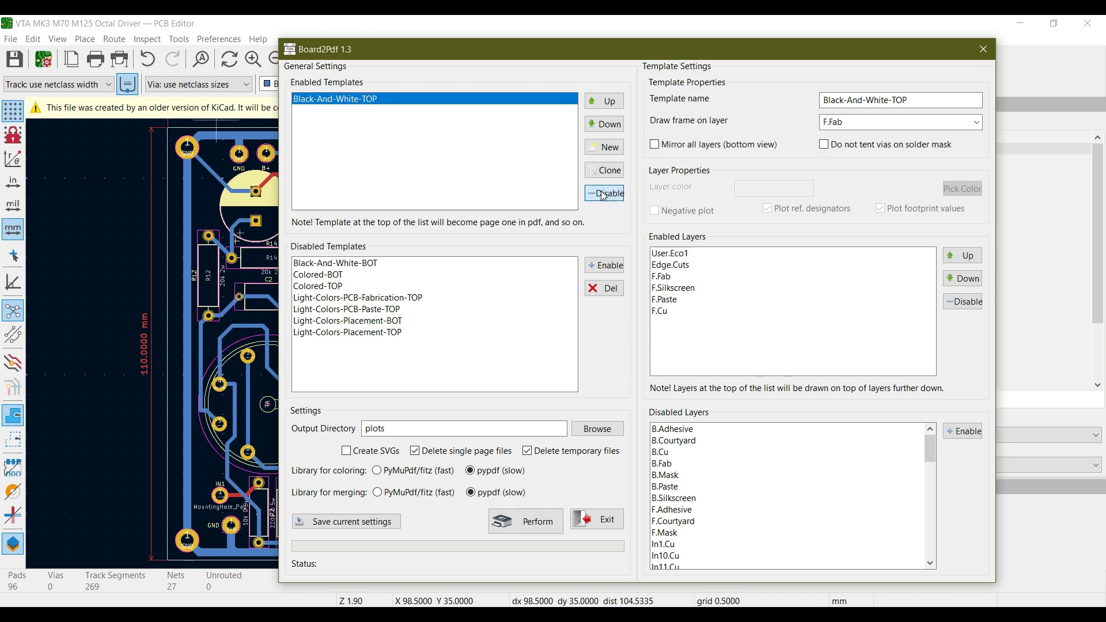
pyautogui.click(604, 193)
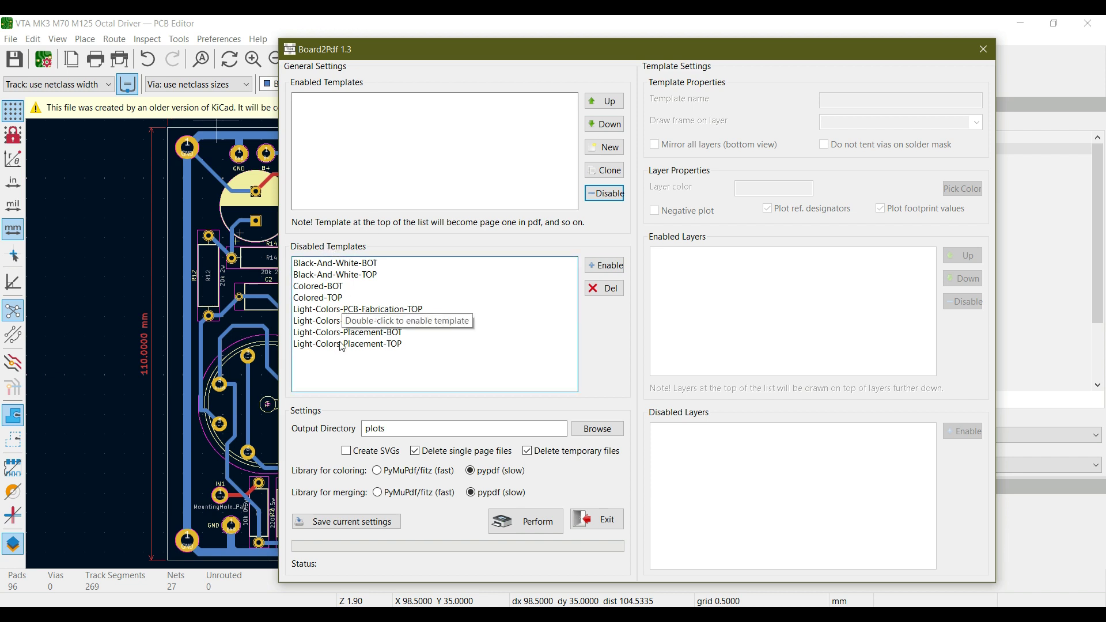
# - Enable the Colored-TOP template followed by Colored-BOT, and review the layer settings of both
pyautogui.click(329, 298)
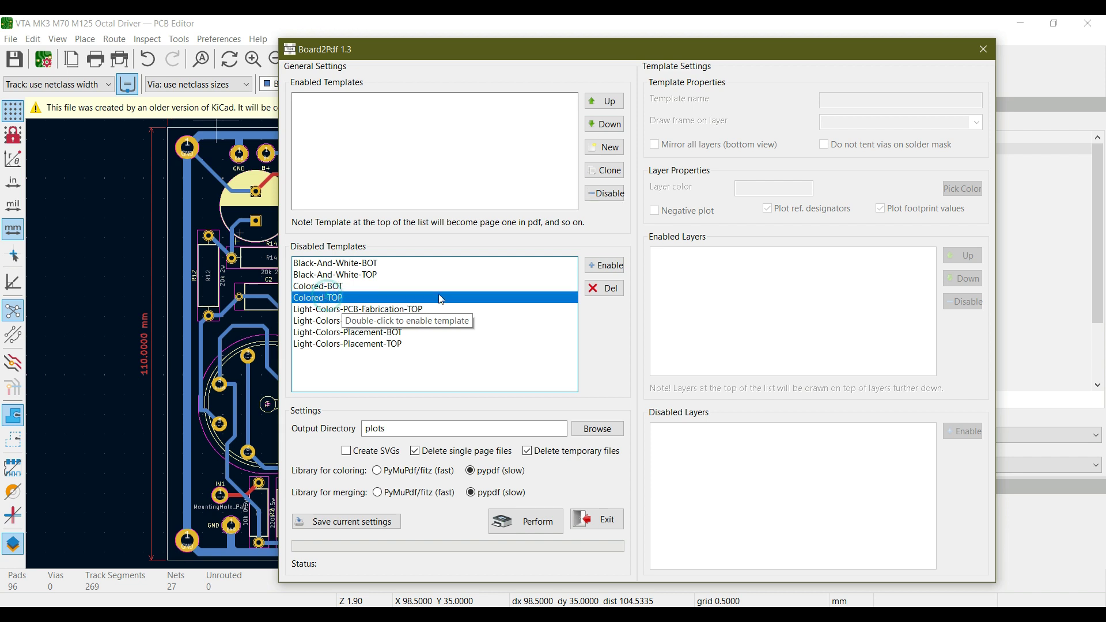
pyautogui.click(607, 272)
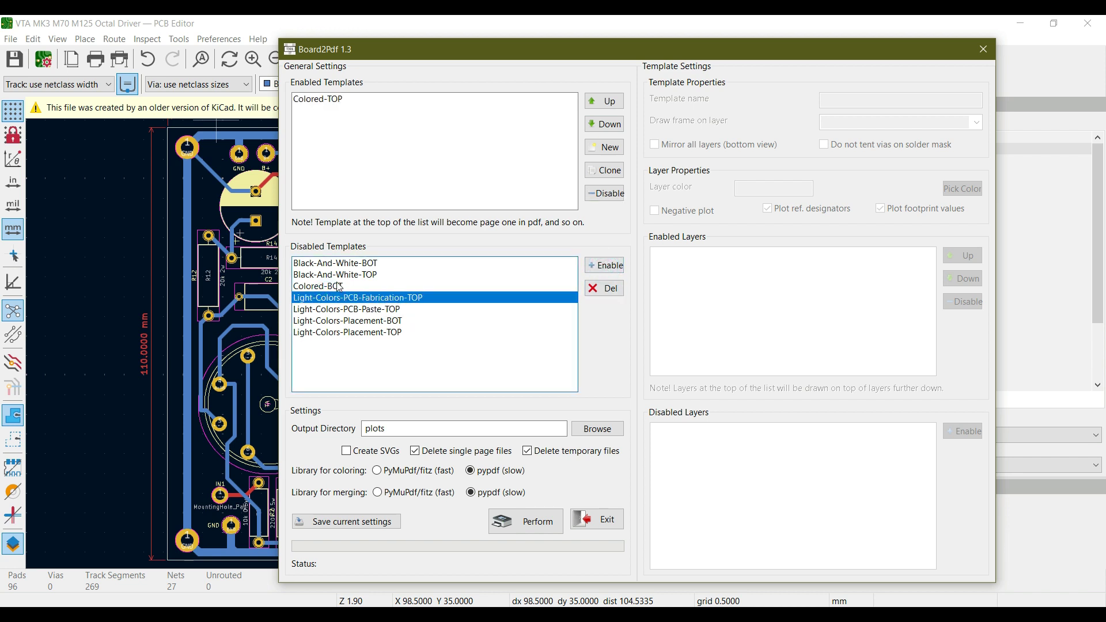
pyautogui.click(485, 288)
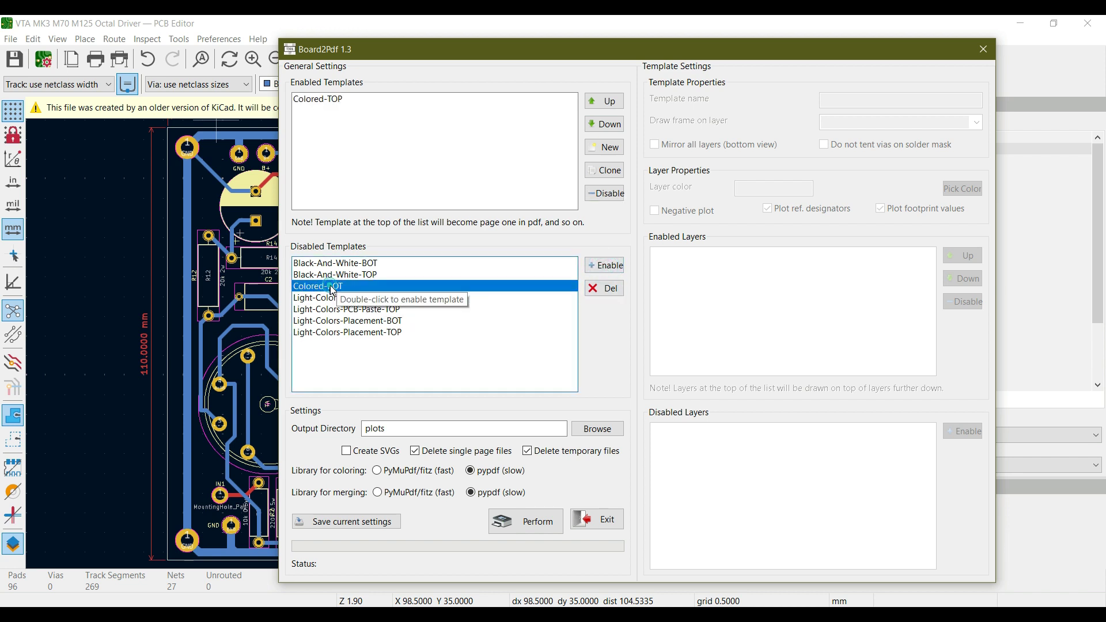
pyautogui.click(606, 270)
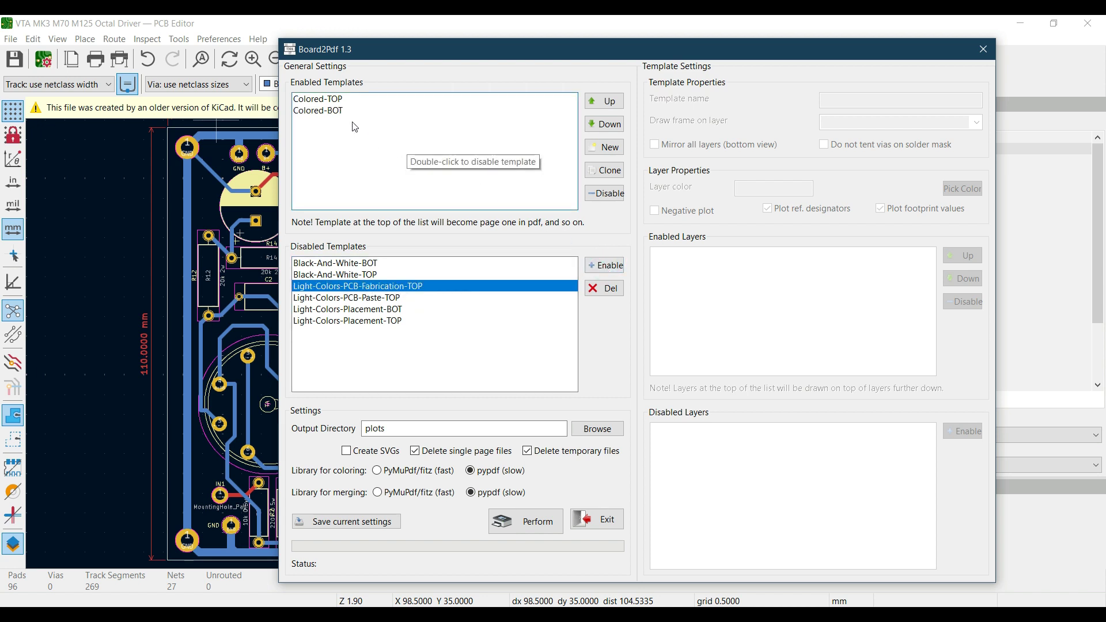
pyautogui.click(330, 103)
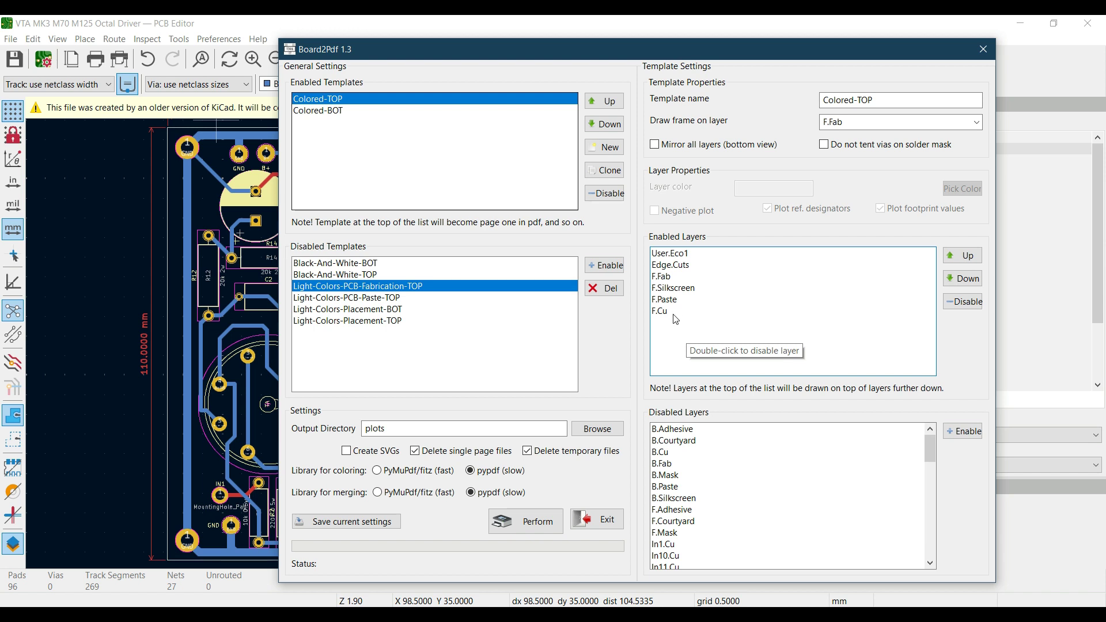
pyautogui.click(332, 114)
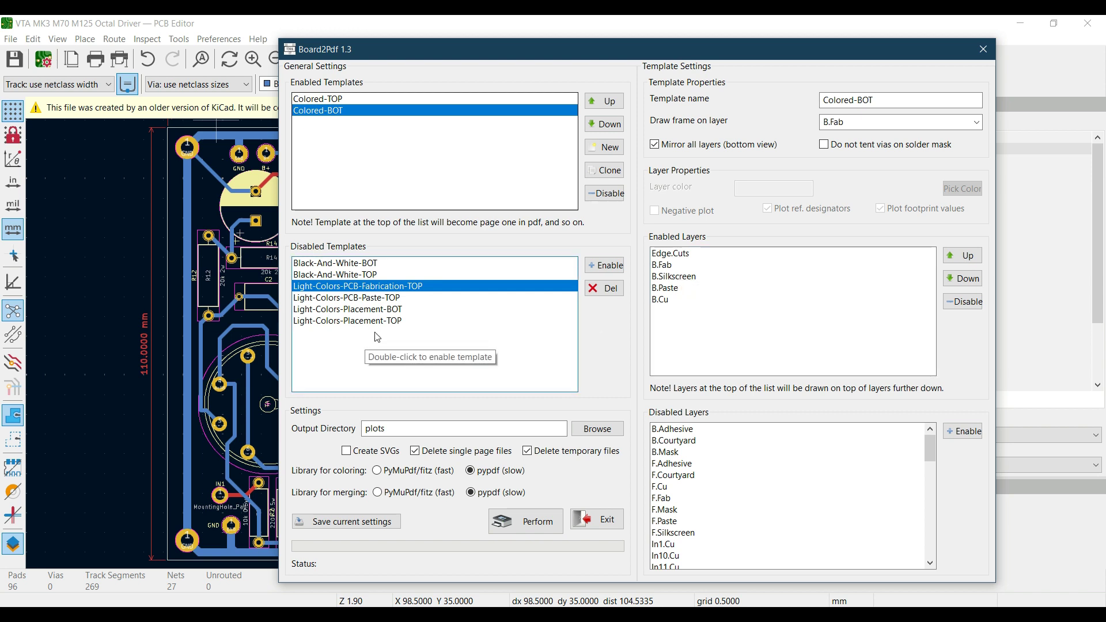
# - Set the Board2Pdf output directory to the Desktop folder
pyautogui.click(591, 437)
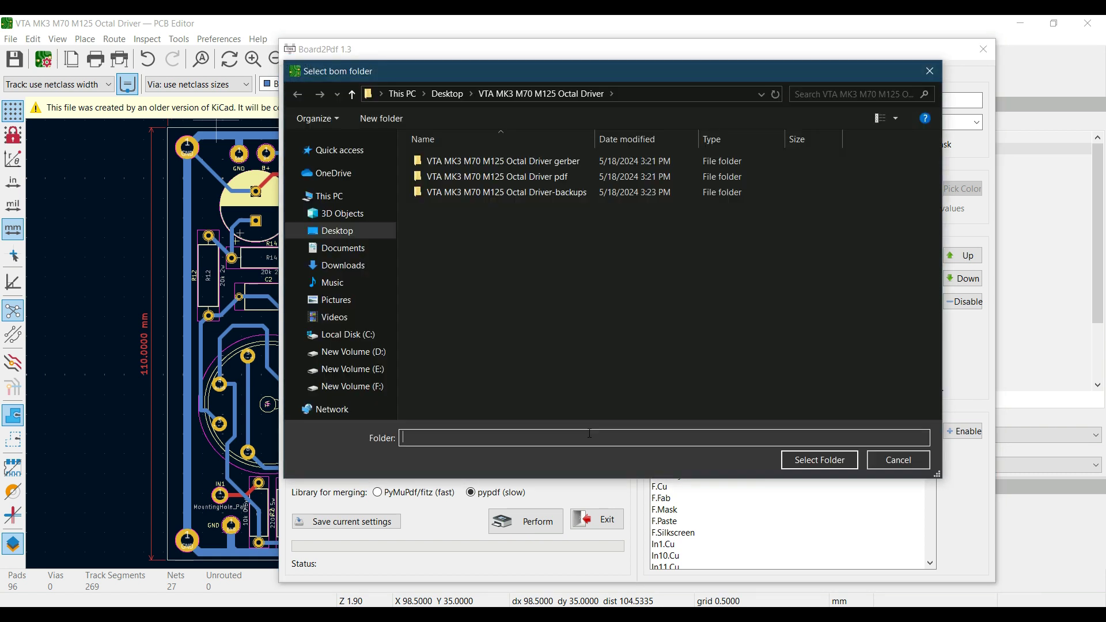
pyautogui.click(346, 234)
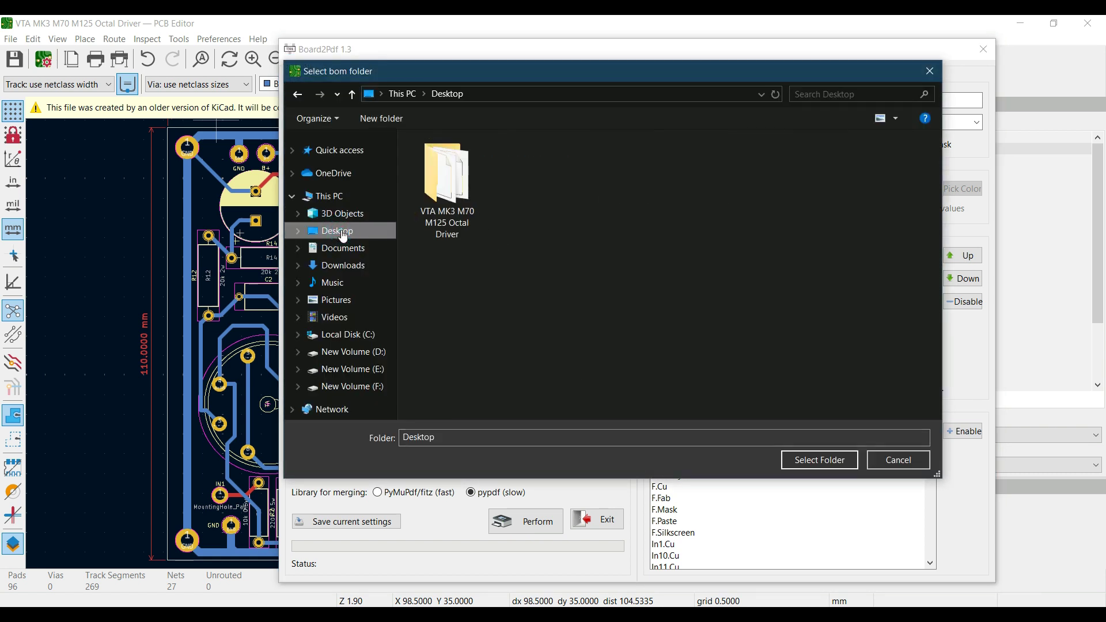
pyautogui.click(820, 461)
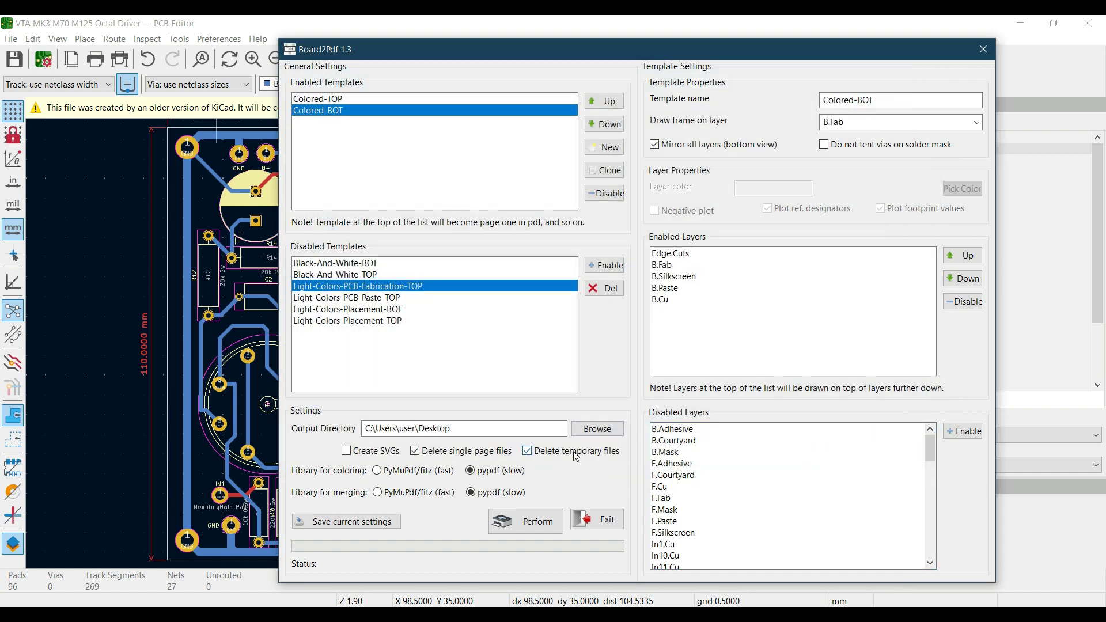
# - Generate the board PDF with the enabled templates and close the Board2Pdf dialog
pyautogui.click(518, 523)
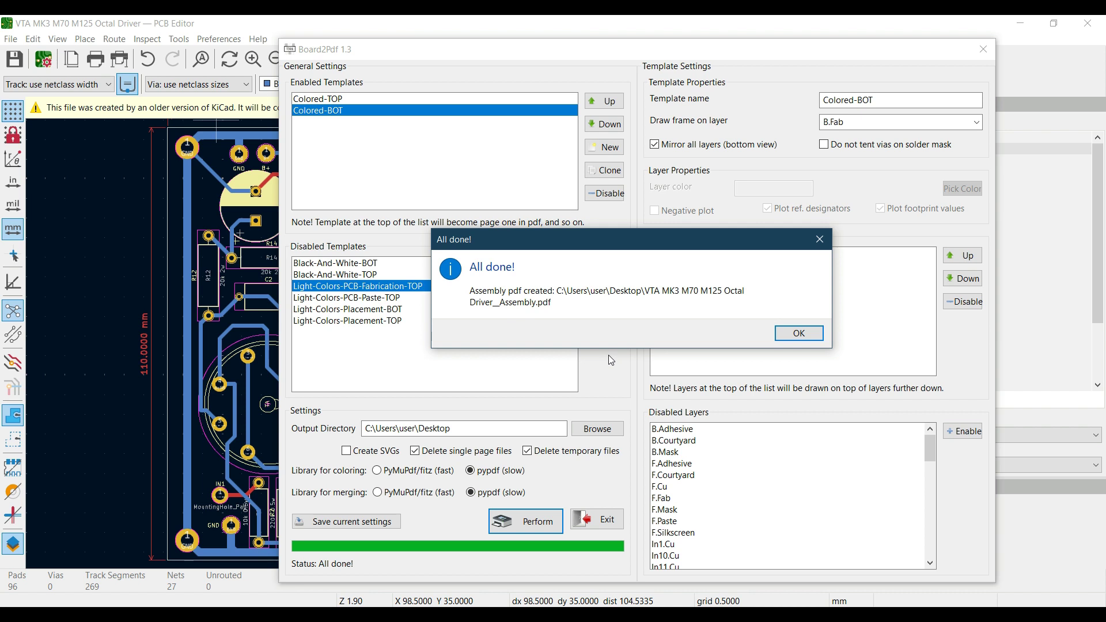
pyautogui.click(799, 333)
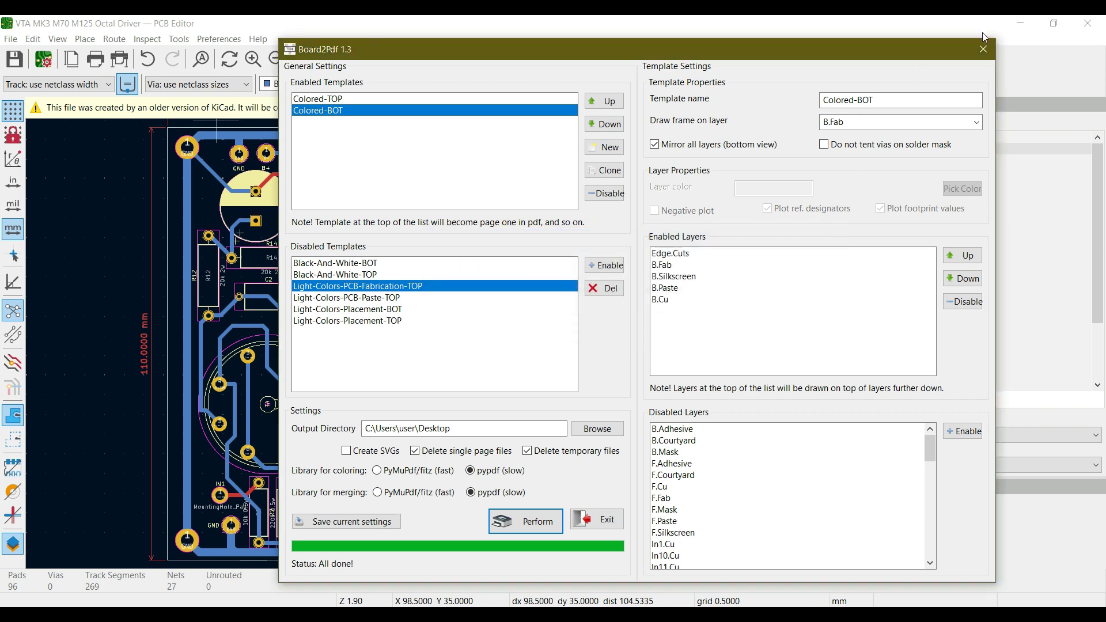
pyautogui.click(982, 50)
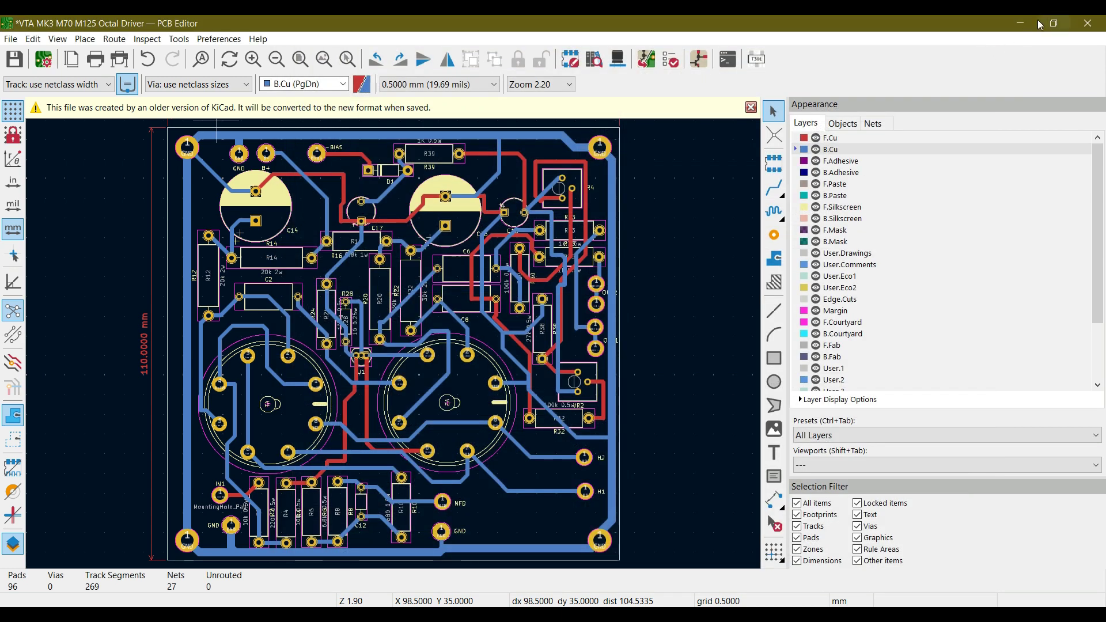
# - Minimize the KiCad windows and select the generated assembly PDF on the desktop
pyautogui.click(1022, 22)
pyautogui.click(1022, 22)
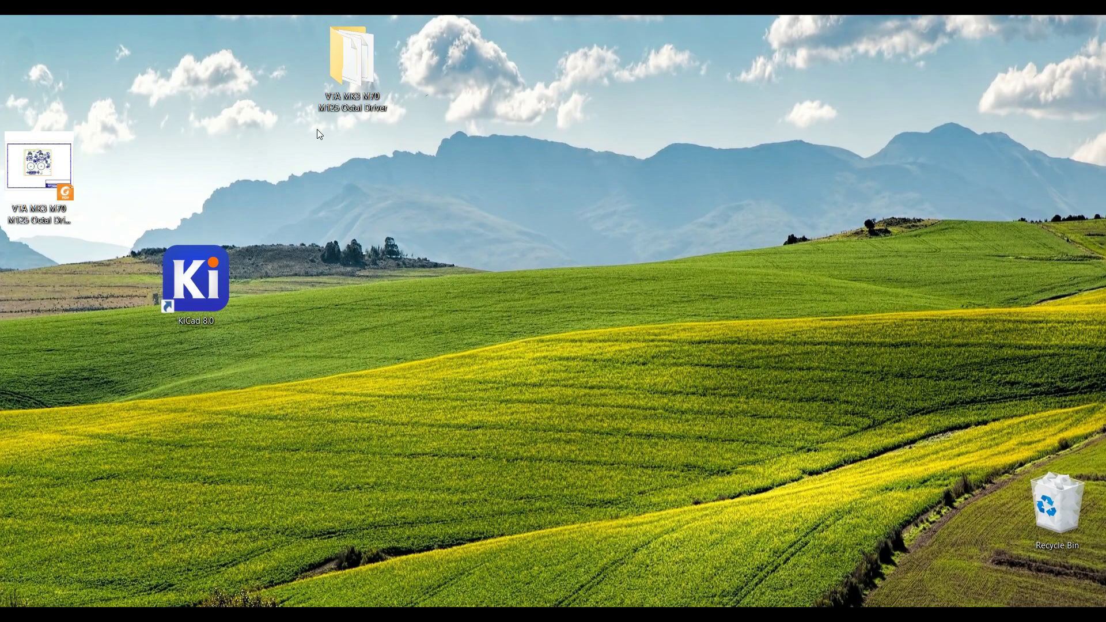
pyautogui.click(43, 165)
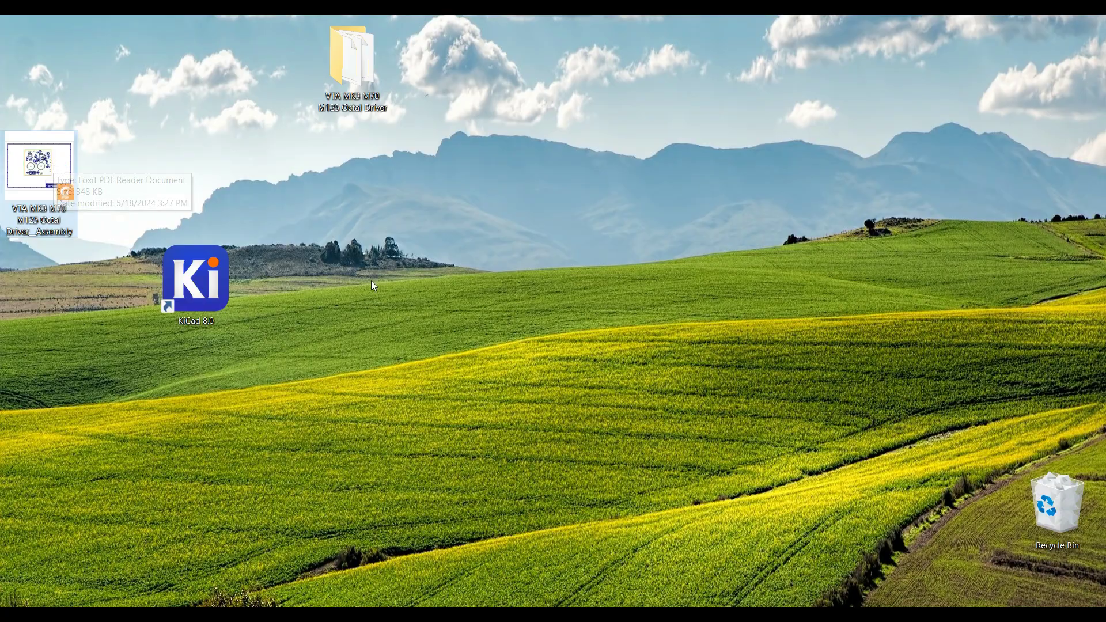
# - Open the generated assembly PDF, examine its colored top and bottom pages, and close the PDF reader
pyautogui.press('Return')
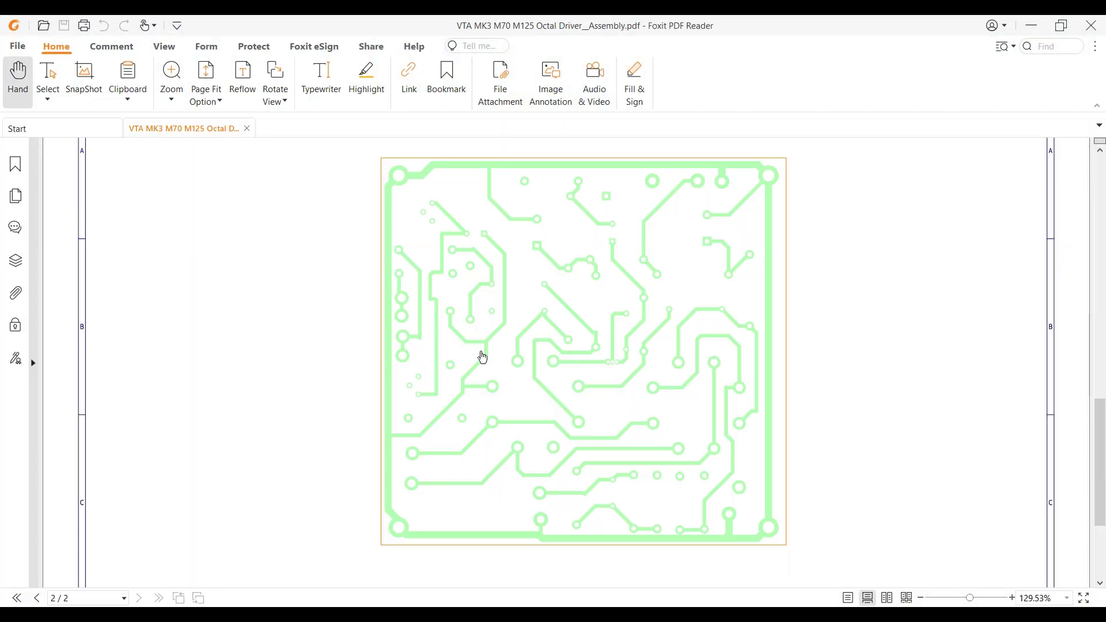
pyautogui.scroll(5, 614, 387)
pyautogui.scroll(-8, 609, 384)
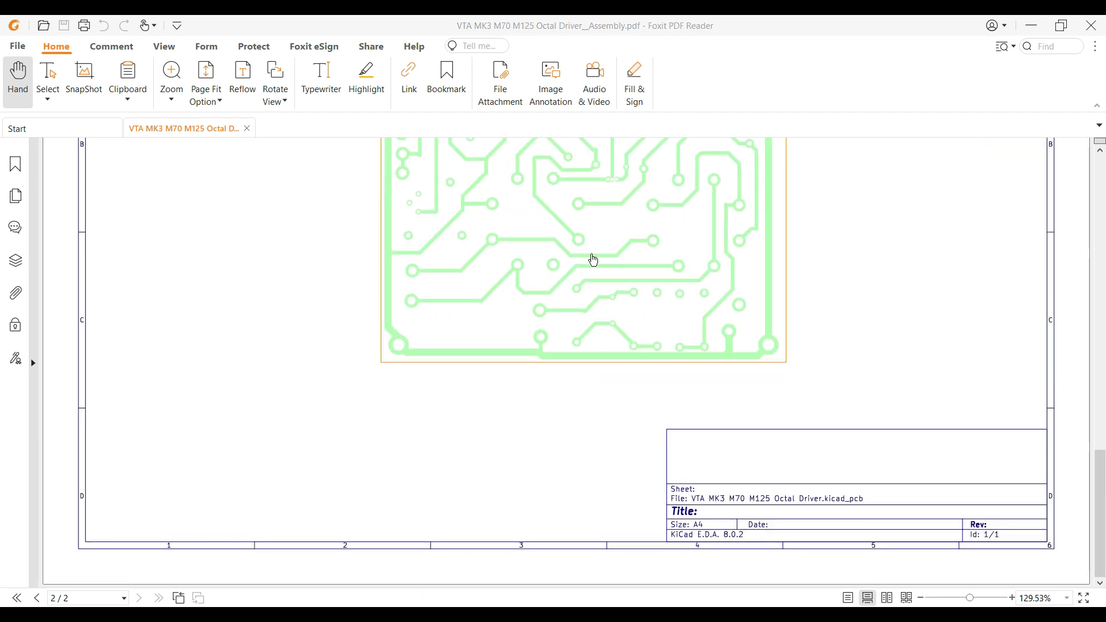
pyautogui.scroll(10, 593, 259)
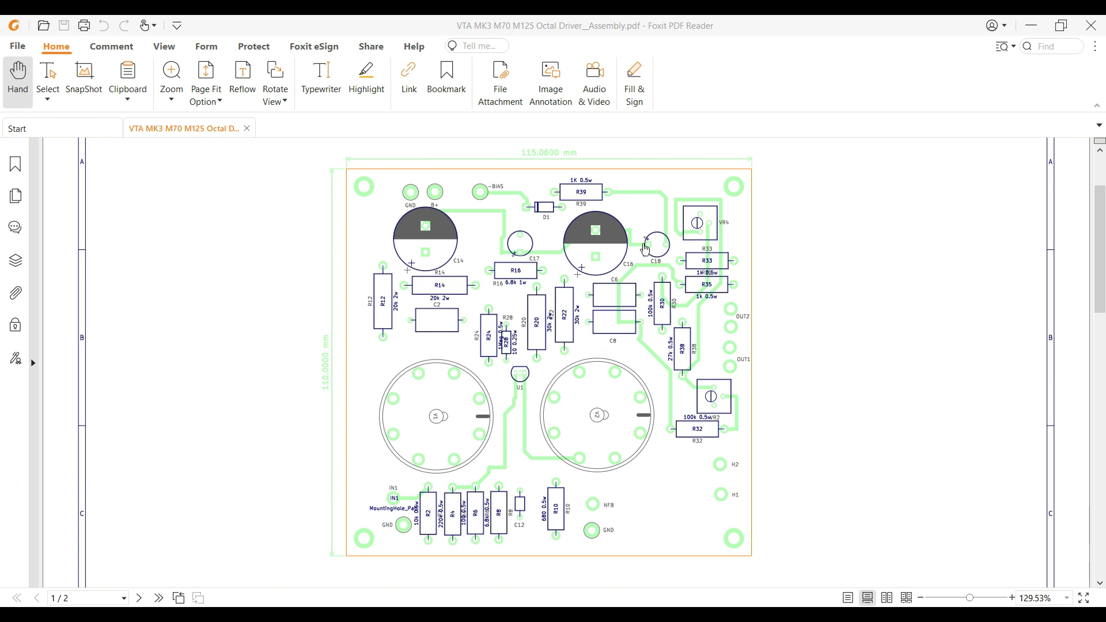
pyautogui.click(1094, 25)
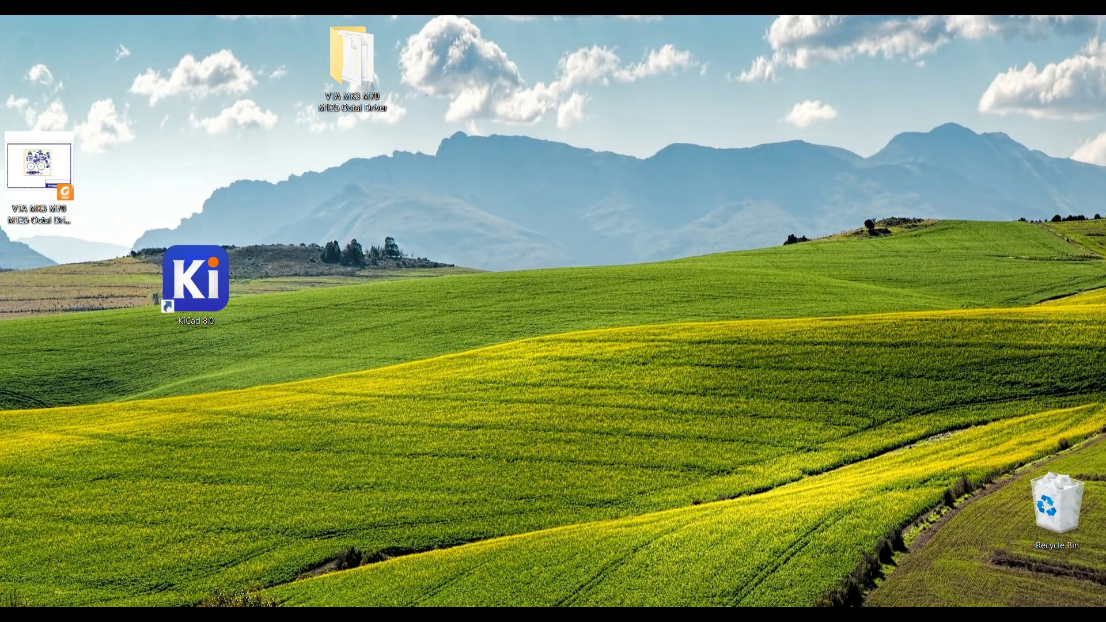
# - Switch back to the PCB Editor, launch Board2Pdf, and review the Black-And-White-TOP and Black-And-White-BOT template settings
pyautogui.moveTo(548, 614)
pyautogui.click(624, 561)
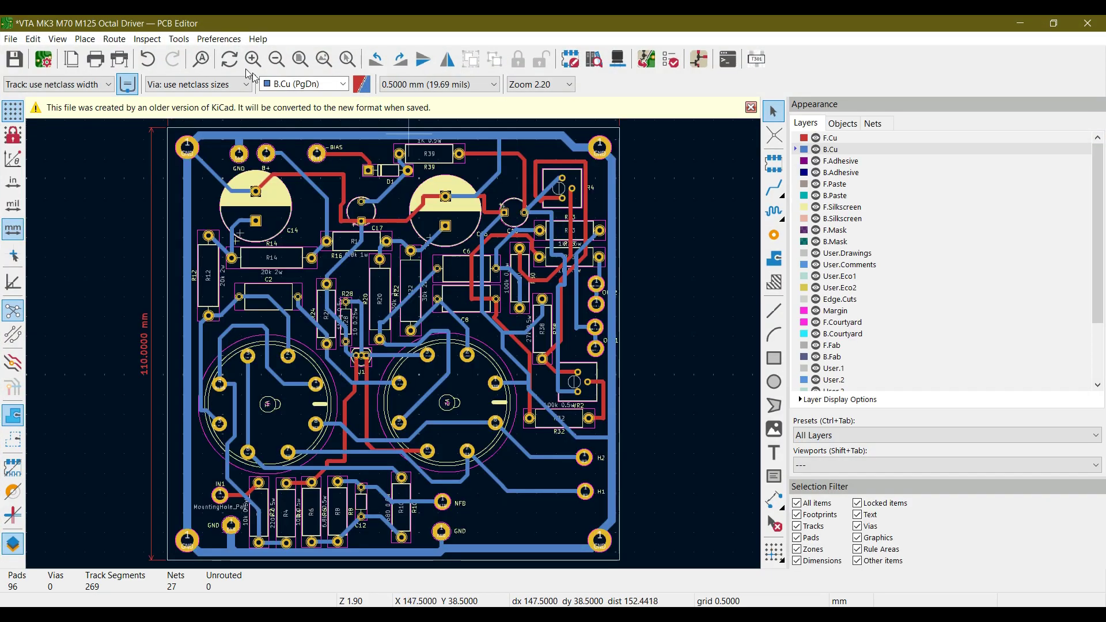
pyautogui.click(178, 39)
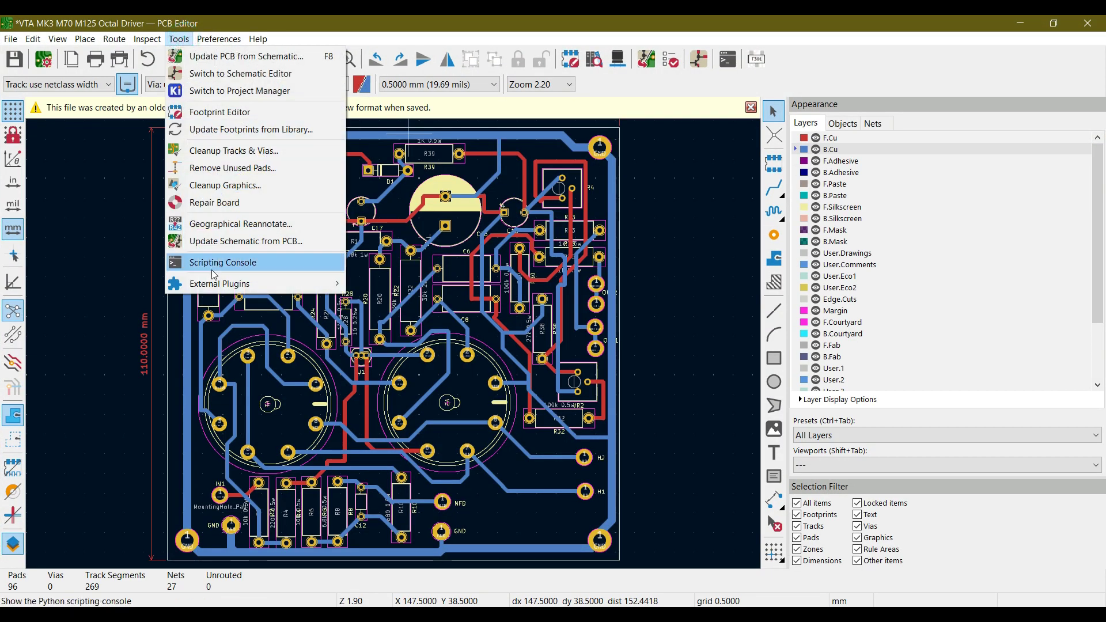
pyautogui.moveTo(311, 283)
pyautogui.click(409, 324)
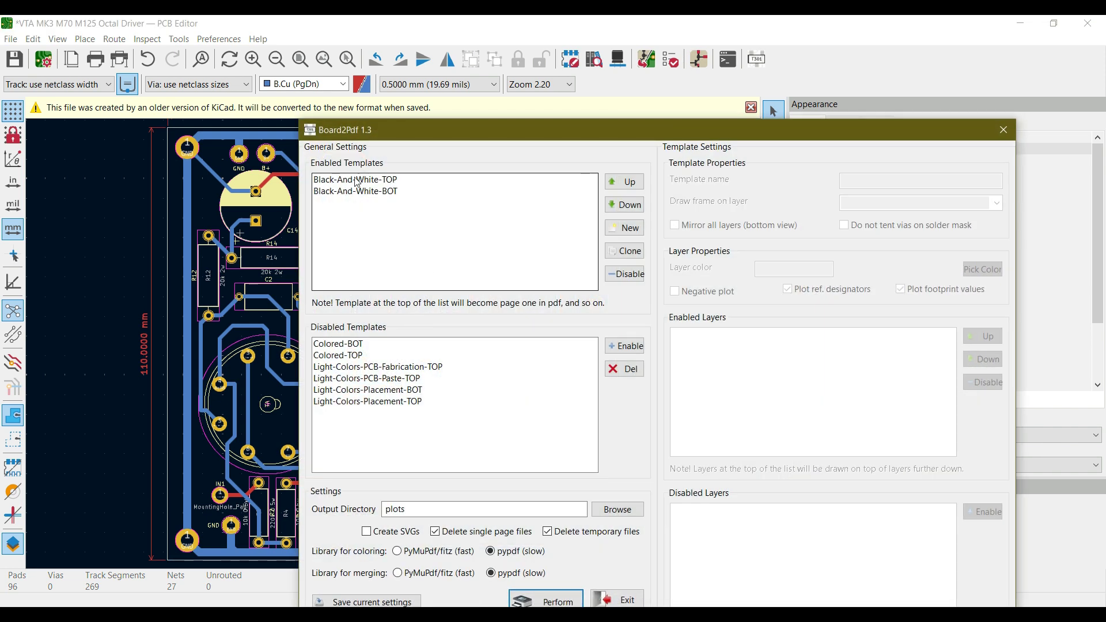
pyautogui.click(379, 182)
pyautogui.click(380, 192)
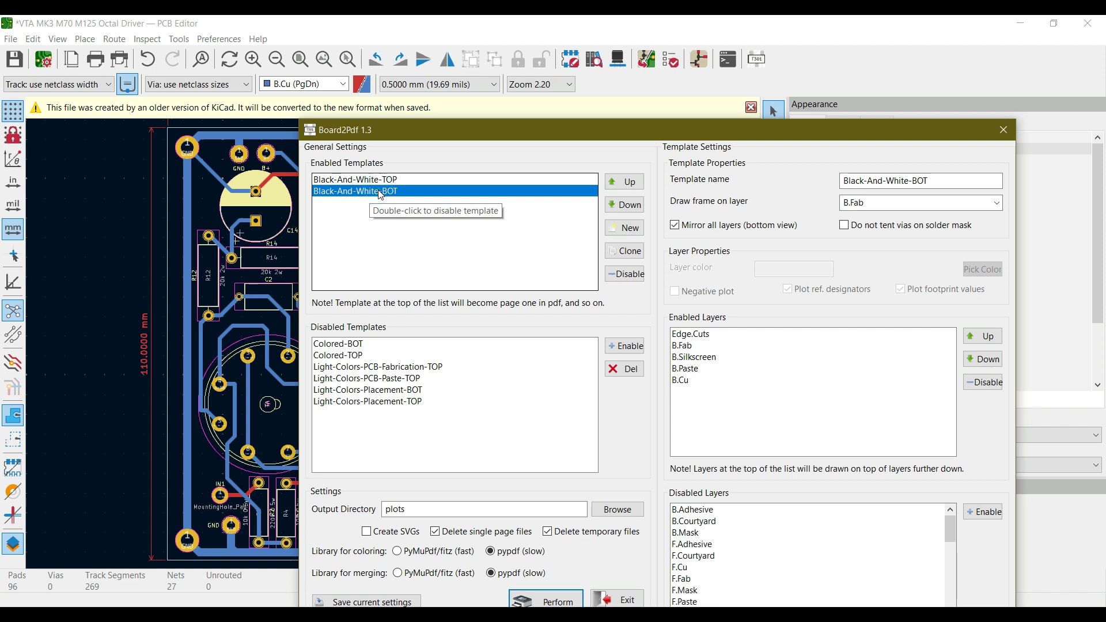
# - Set the Board2Pdf output directory to the Desktop folder for the black-and-white export
pyautogui.click(628, 510)
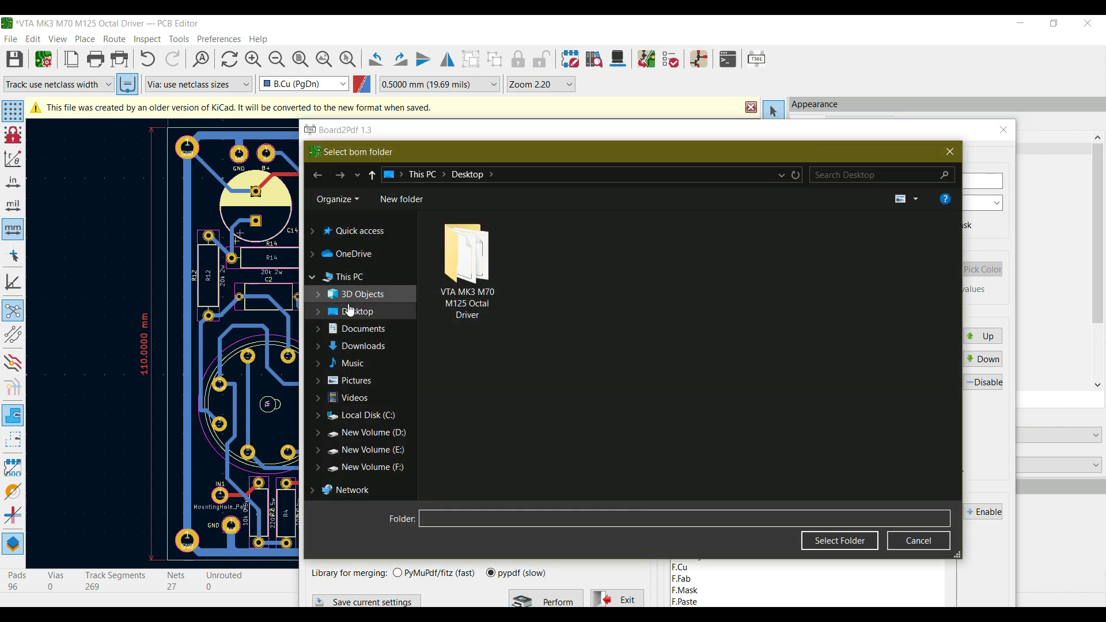
pyautogui.click(350, 319)
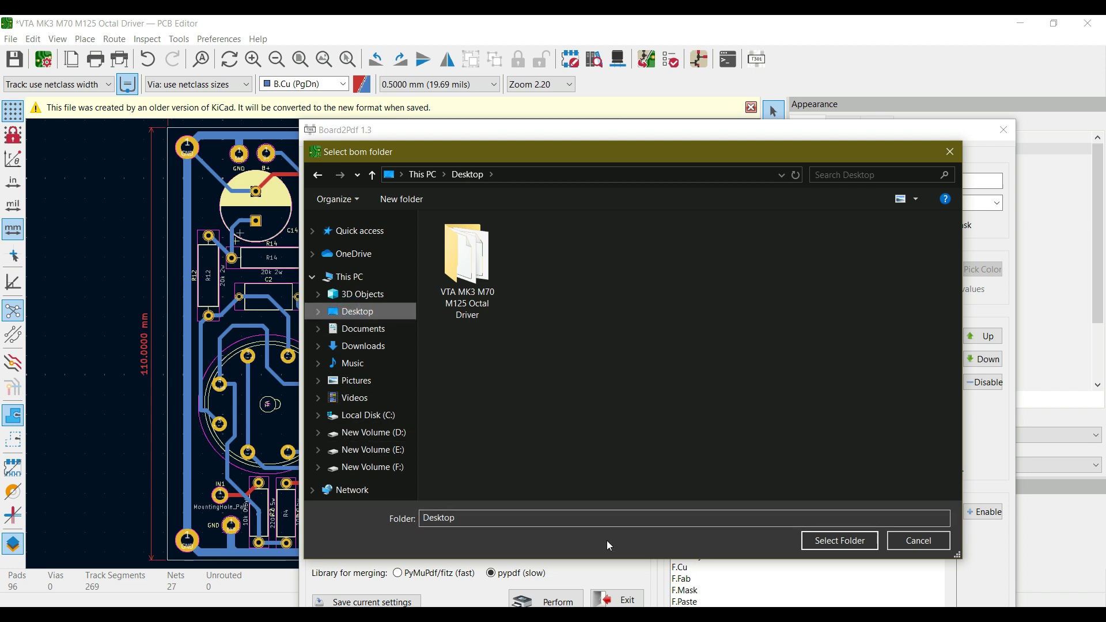
pyautogui.click(836, 539)
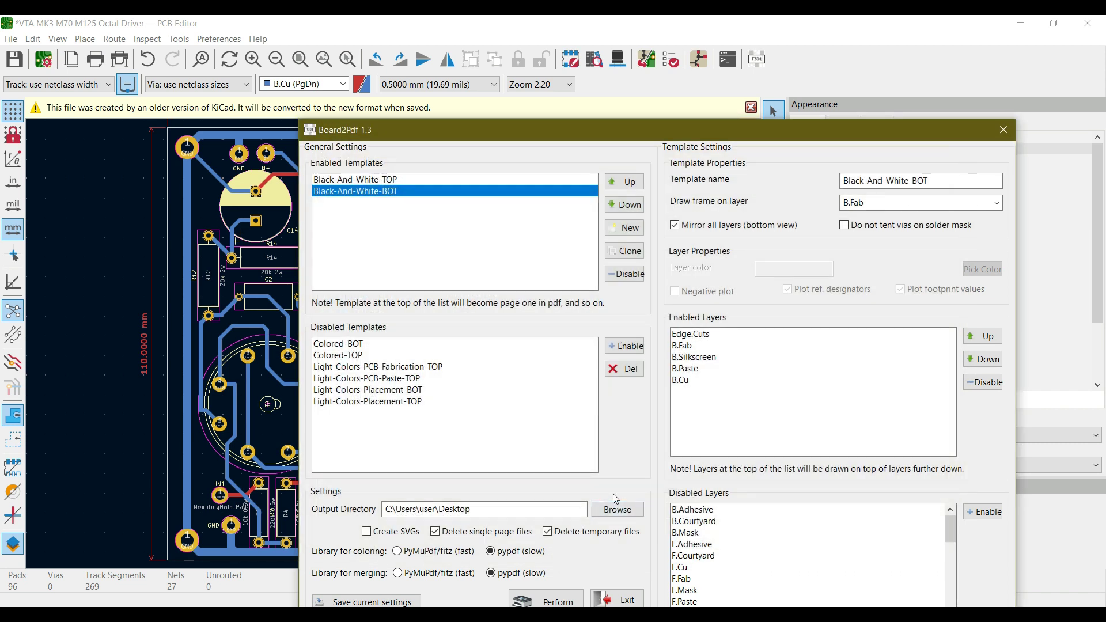
# - Generate the assembly PDF from the two black-and-white templates and dismiss the completion message
pyautogui.click(547, 600)
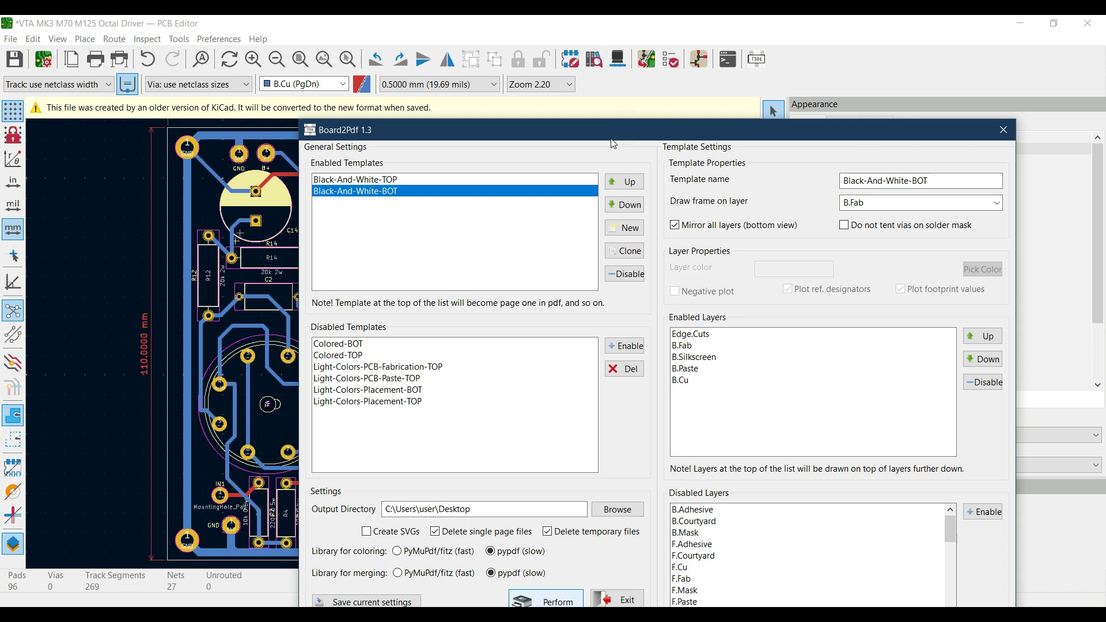
pyautogui.click(627, 125)
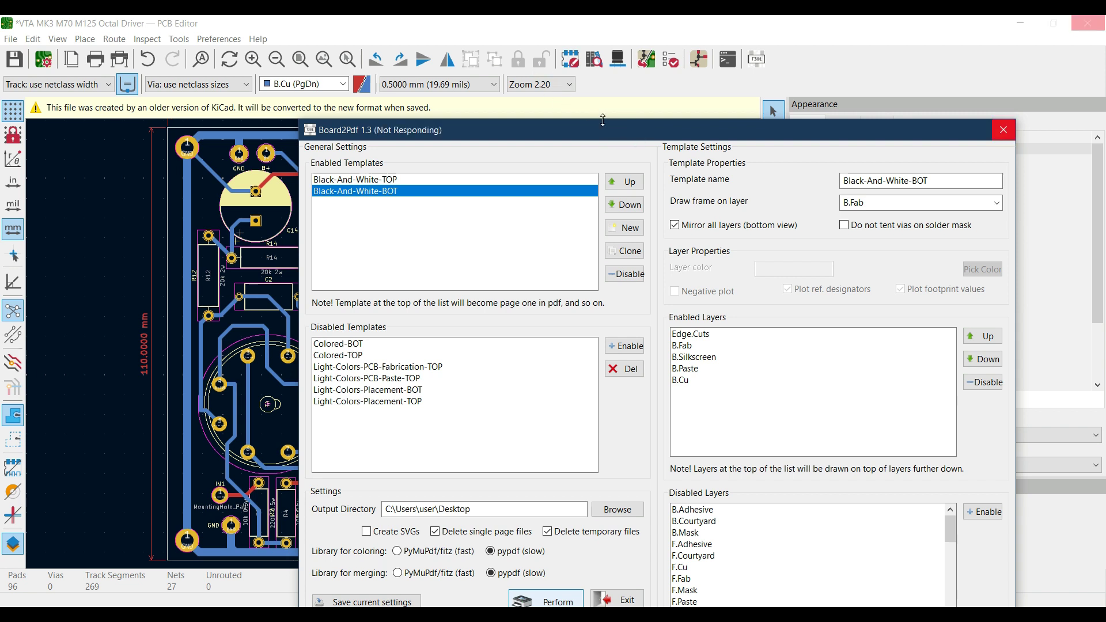
pyautogui.moveTo(644, 137); pyautogui.dragTo(573, 36)
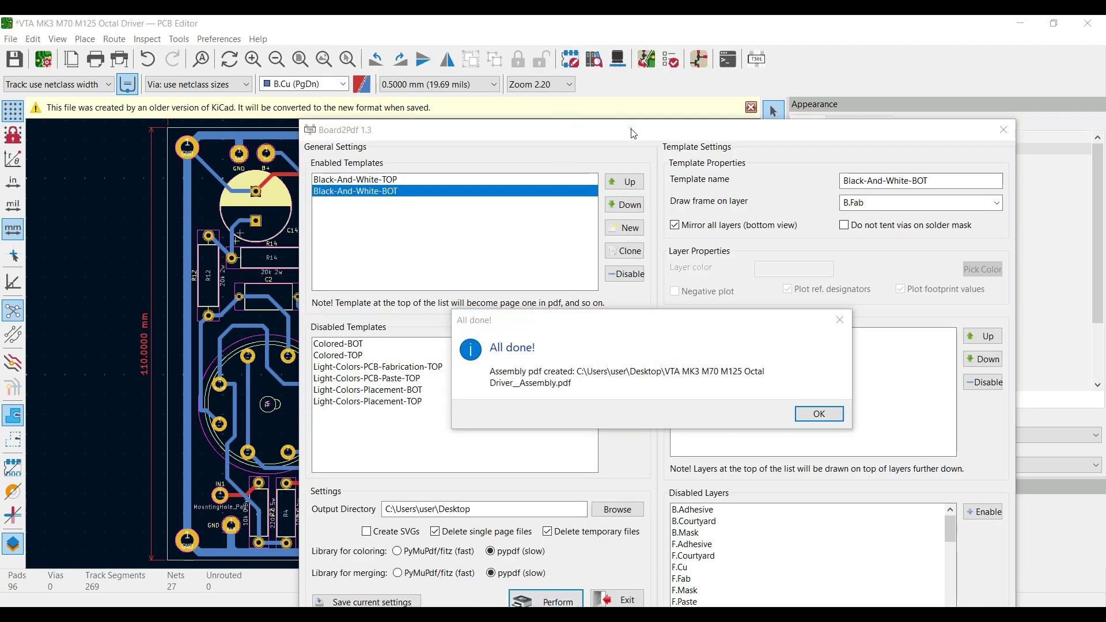
pyautogui.click(818, 419)
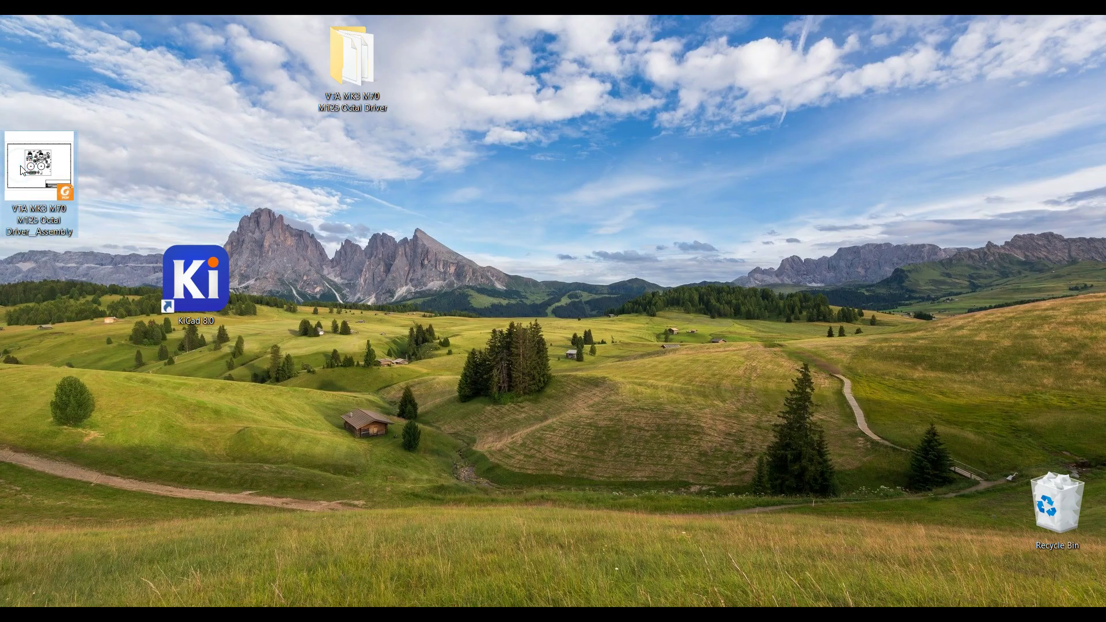
# - Open the black-and-white assembly PDF from the desktop, examine both pages, and minimize the PDF reader
pyautogui.doubleClick(21, 170)
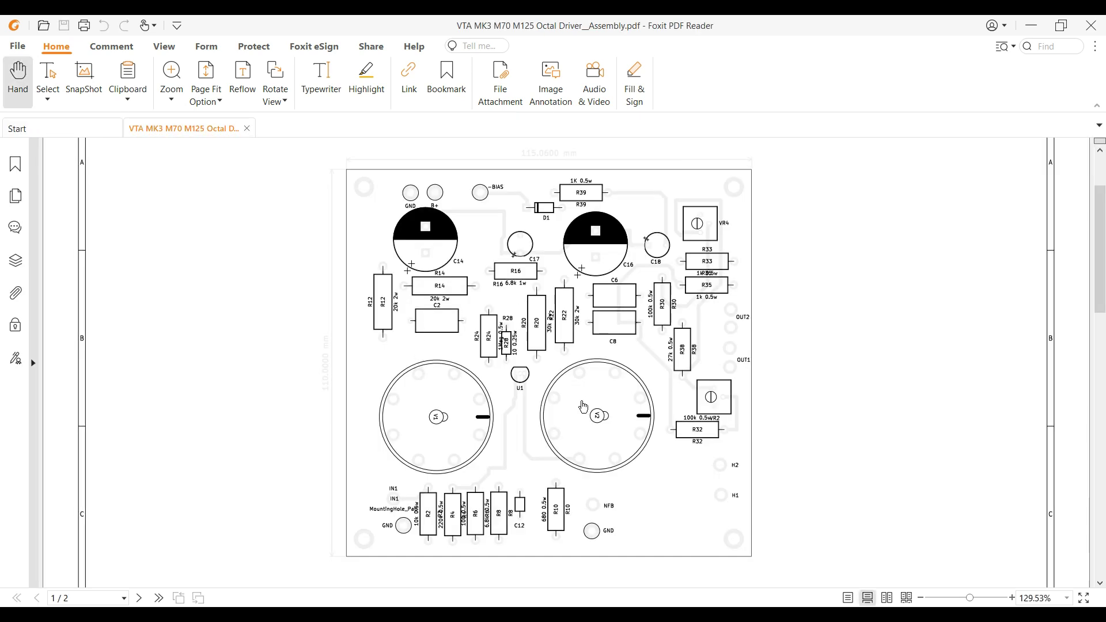
pyautogui.scroll(2, 583, 406)
pyautogui.scroll(-10, 576, 403)
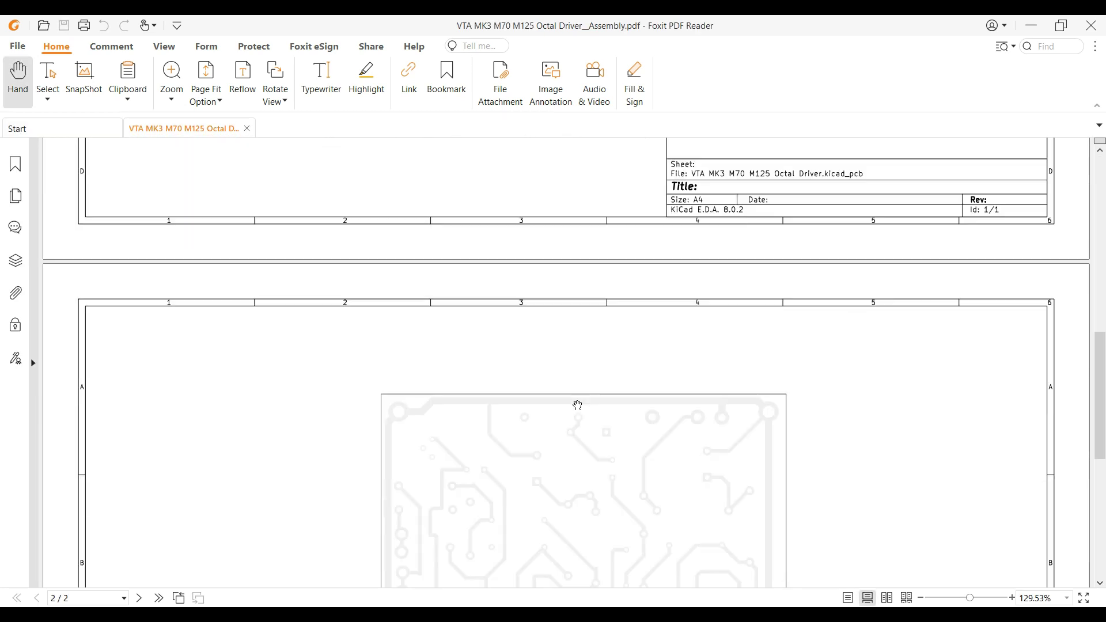
pyautogui.scroll(-8, 577, 406)
pyautogui.scroll(12, 577, 406)
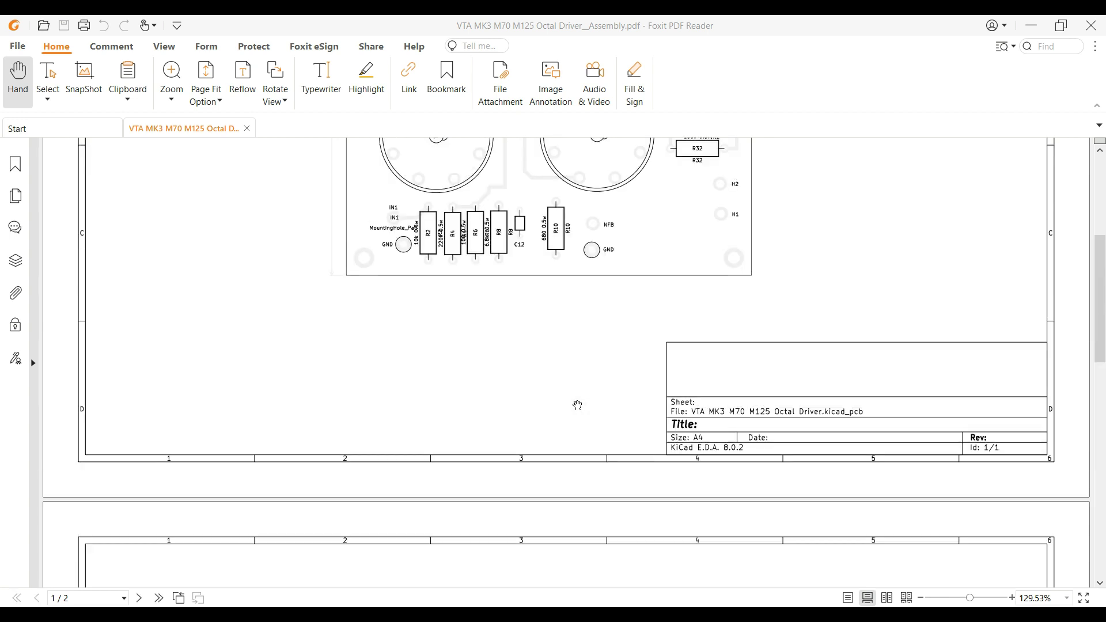
pyautogui.scroll(10, 577, 405)
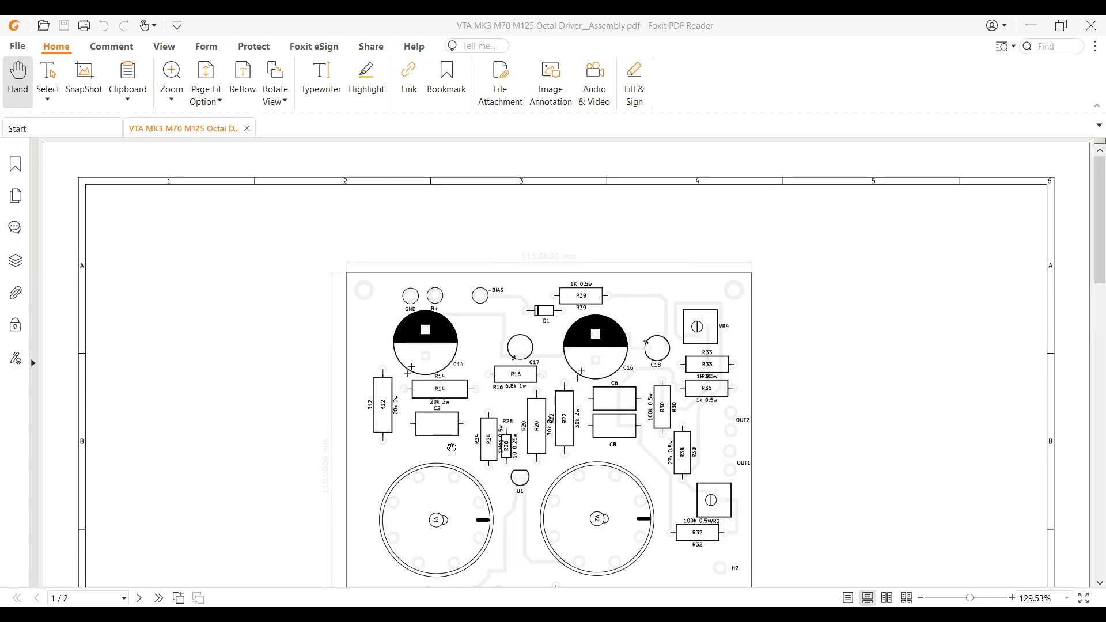
pyautogui.scroll(-3, 516, 459)
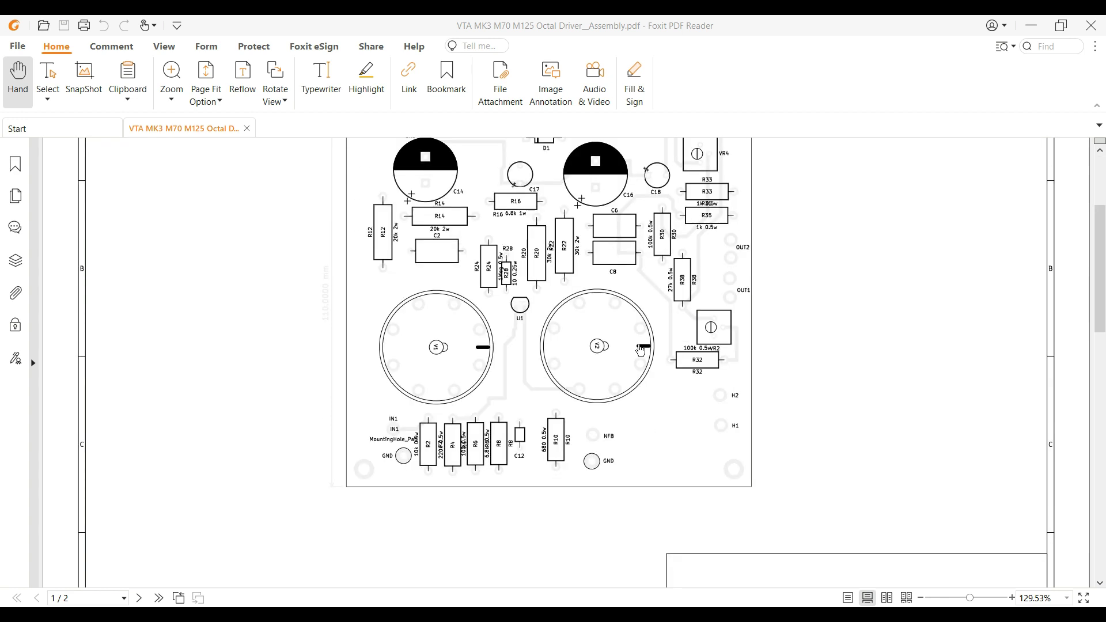
pyautogui.click(1032, 24)
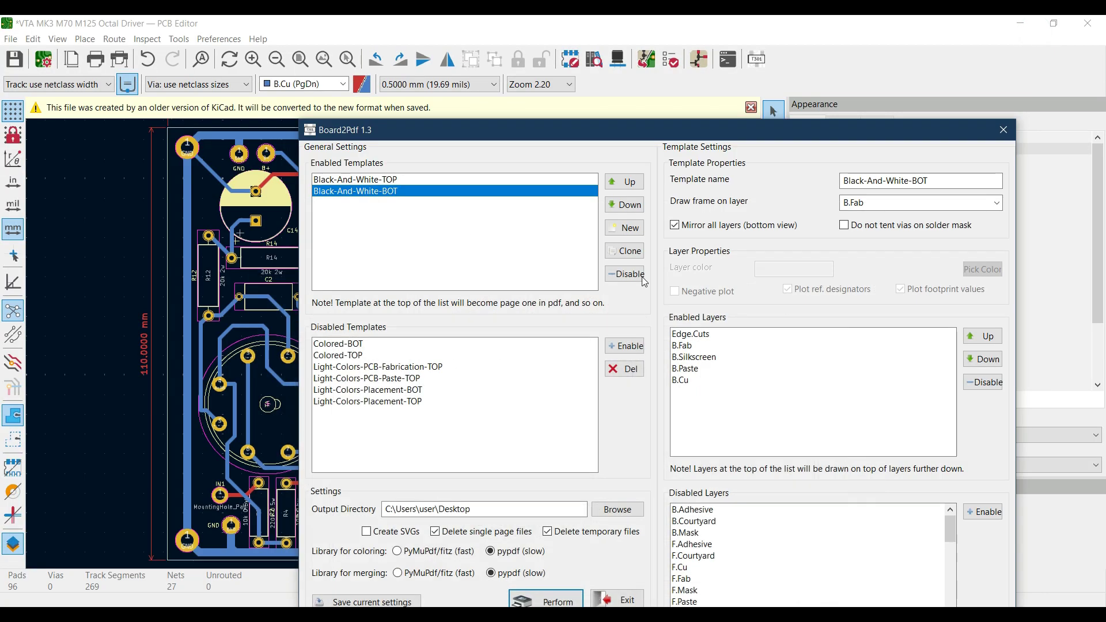
# - Move the Board2Pdf dialog fully into view, close it, and minimize the PCB Editor
pyautogui.moveTo(655, 137); pyautogui.dragTo(555, 59)
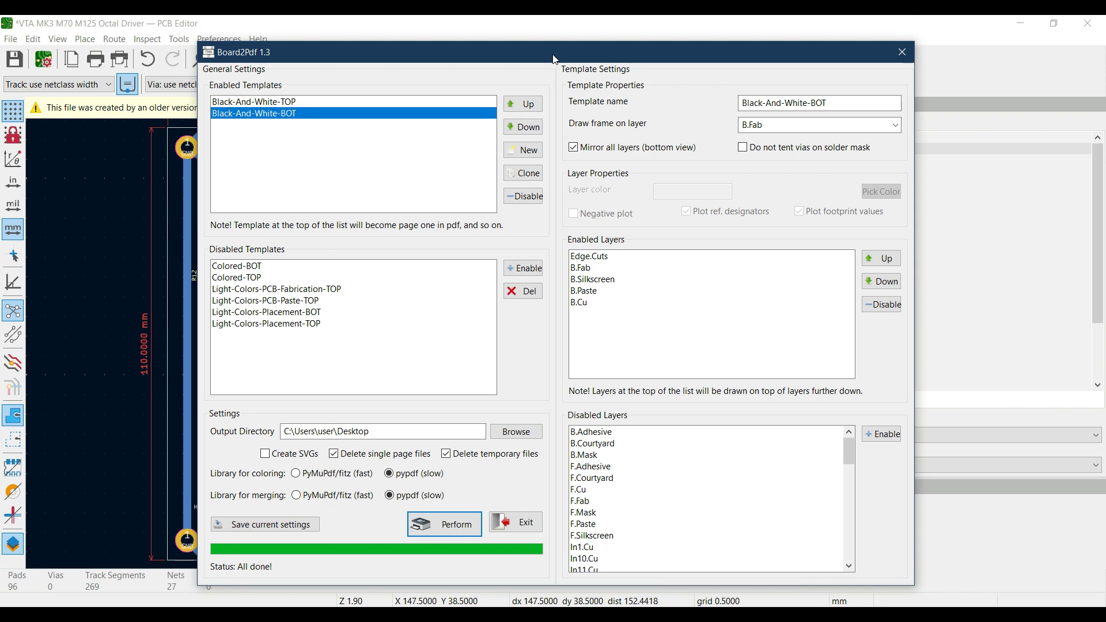
pyautogui.click(902, 52)
pyautogui.click(1021, 24)
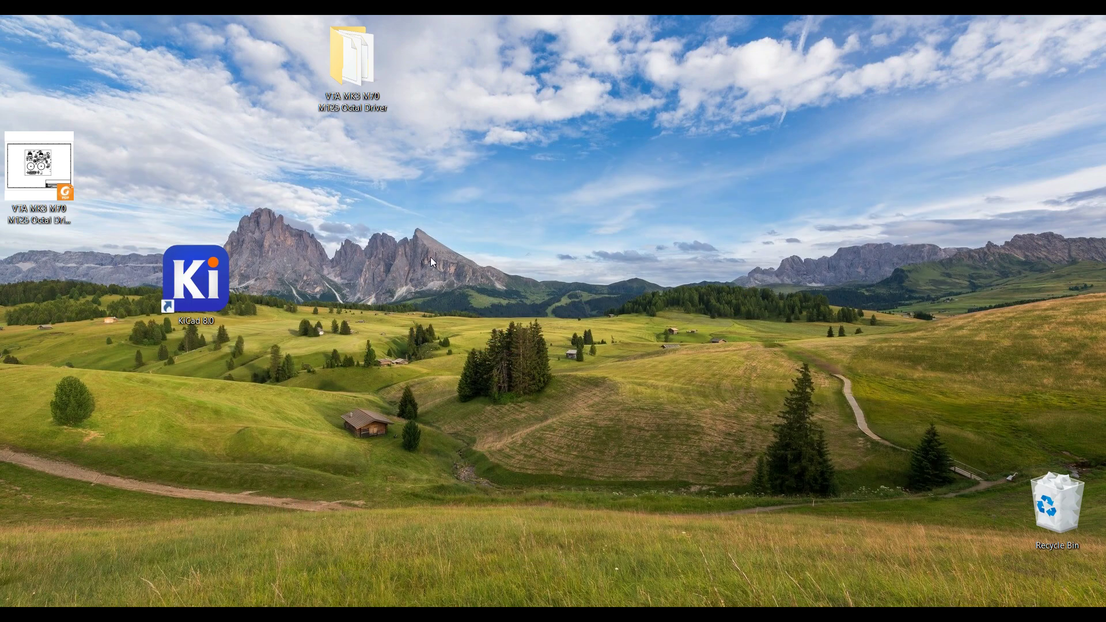
# - Switch to the KiCad project window and view the Board2Pdf details in the Plugin and Content Manager
pyautogui.moveTo(548, 615)
pyautogui.click(506, 578)
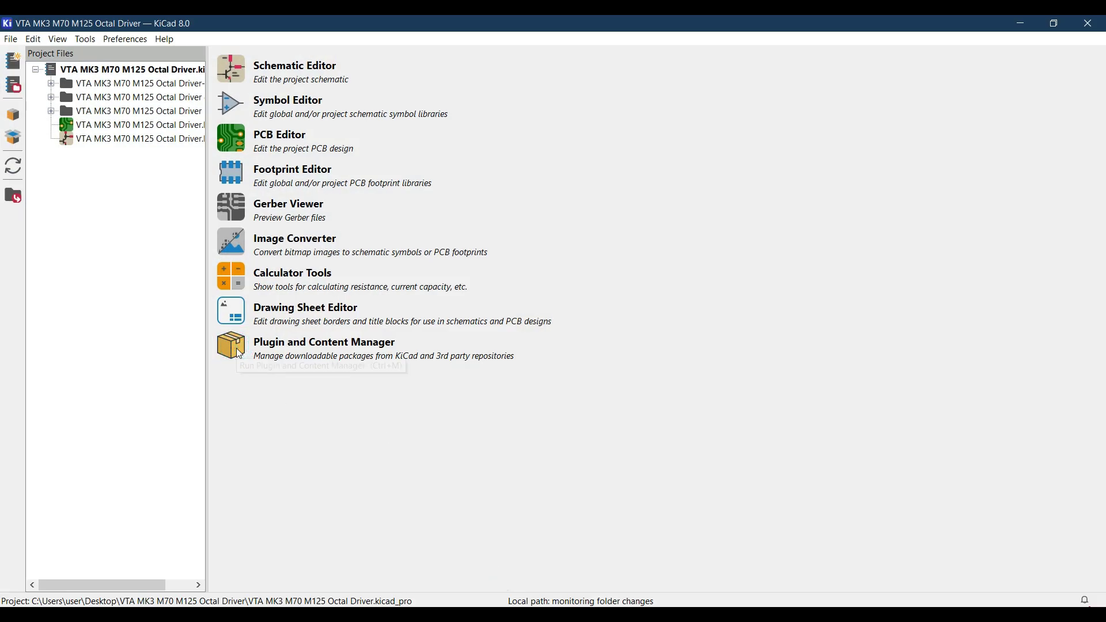
pyautogui.click(287, 369)
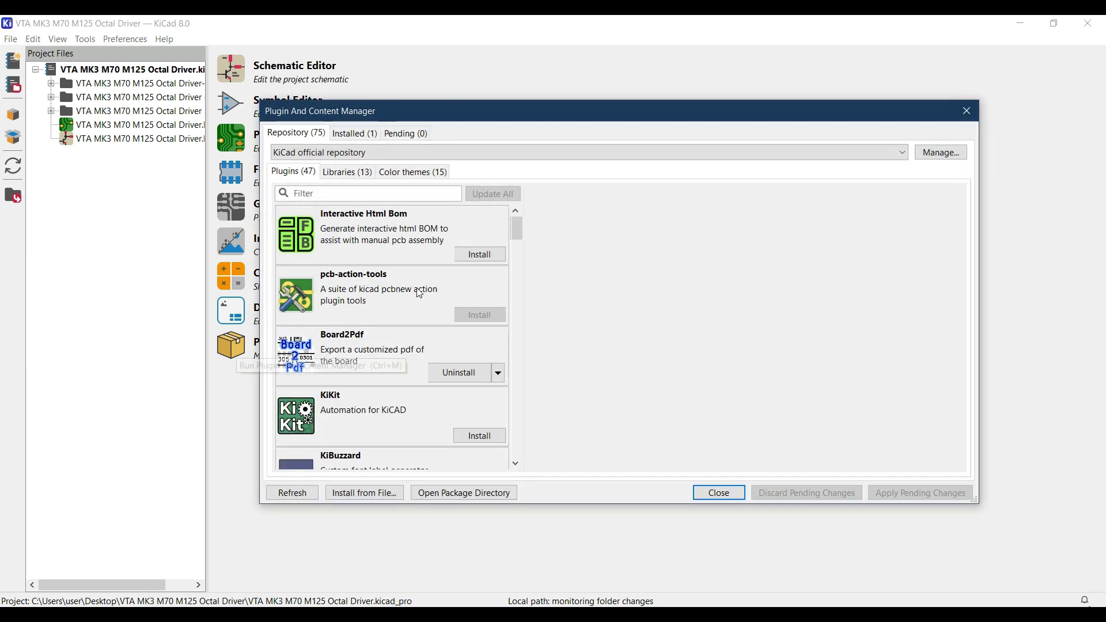
pyautogui.click(374, 360)
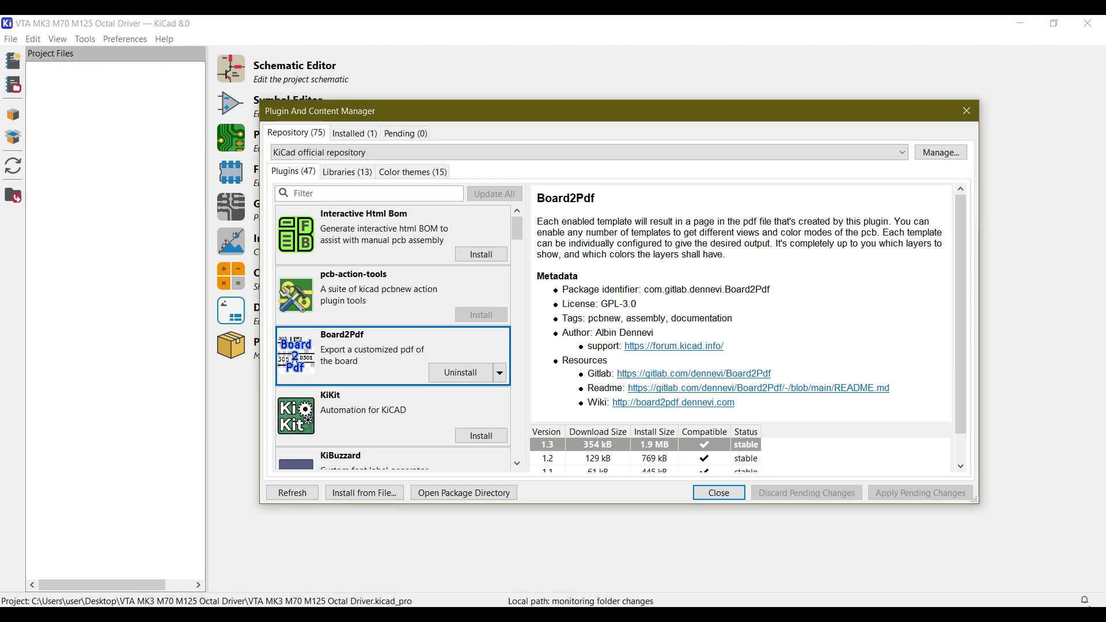
# - Close the Plugin and Content Manager in the project window and return to the PCB Editor
pyautogui.click(619, 576)
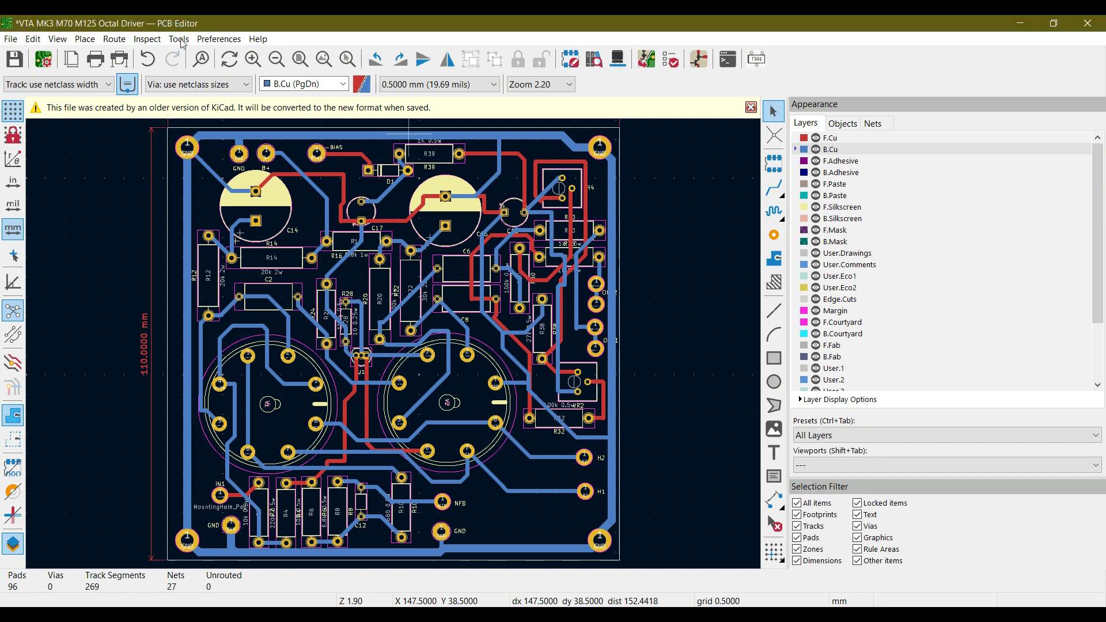
pyautogui.moveTo(549, 614)
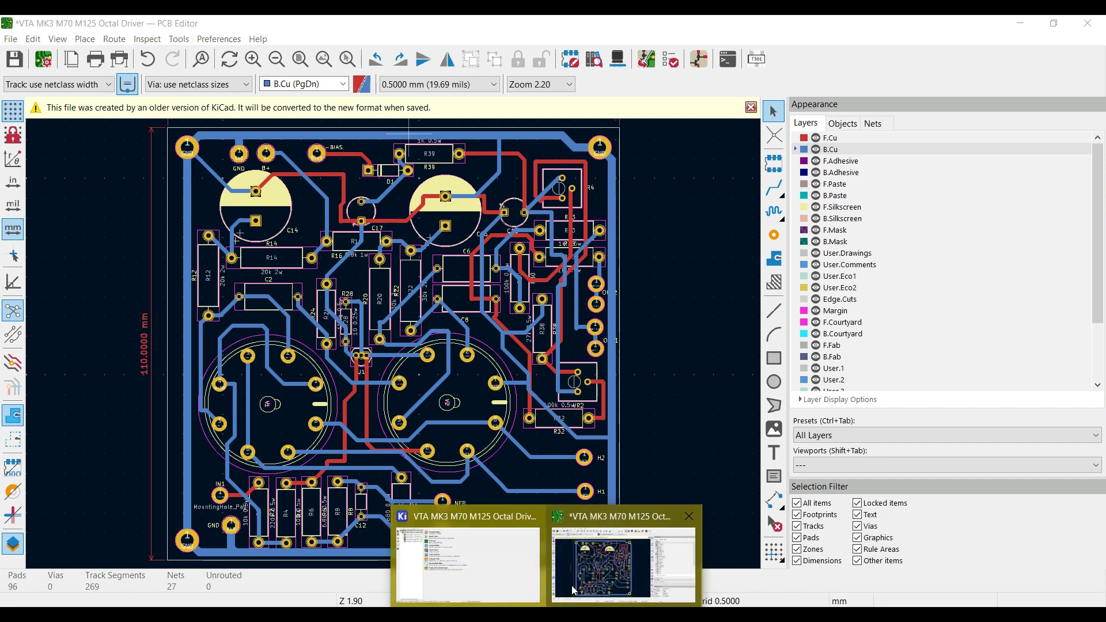
pyautogui.click(521, 559)
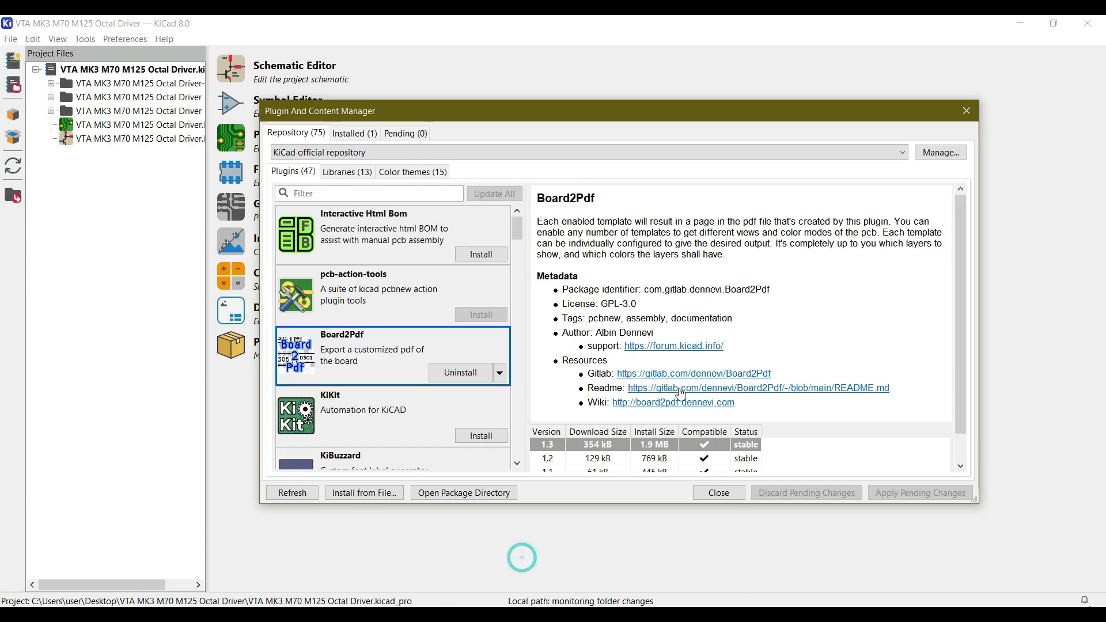
pyautogui.click(966, 110)
pyautogui.moveTo(550, 614)
pyautogui.click(584, 585)
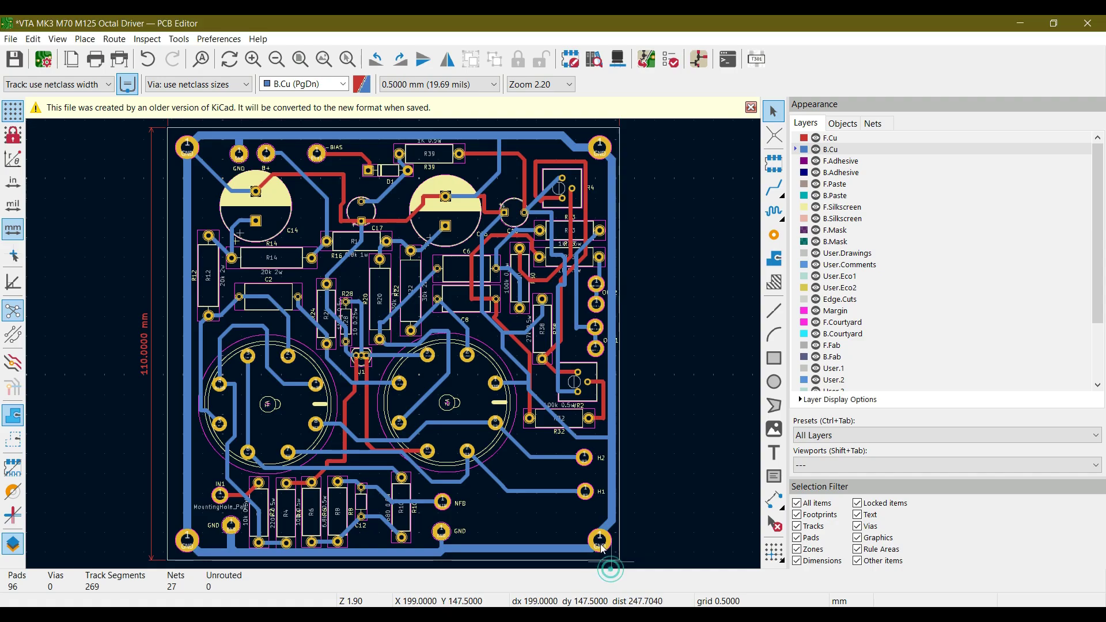
# - Launch the Board2Pdf plugin for the board again and reposition its dialog so all settings are visible
pyautogui.click(180, 39)
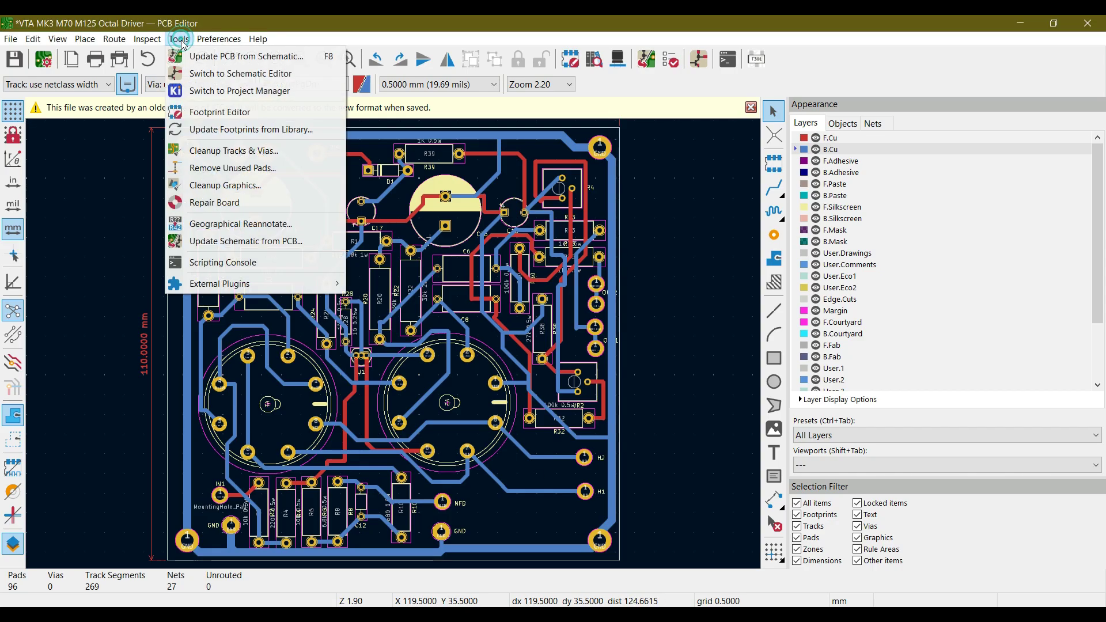
pyautogui.moveTo(247, 284)
pyautogui.click(407, 323)
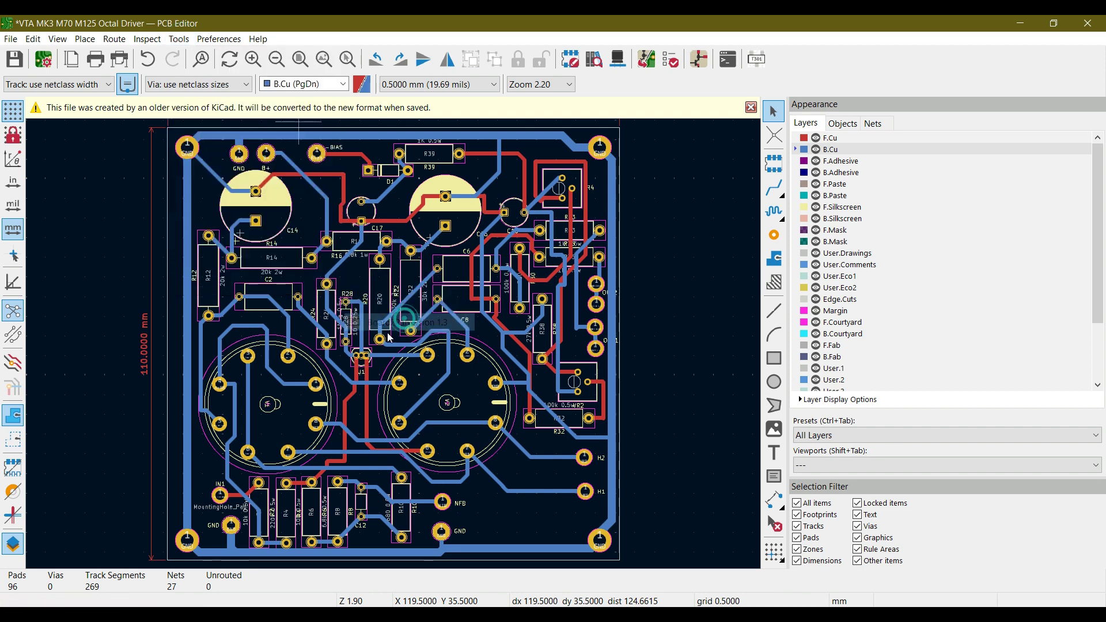
pyautogui.moveTo(593, 129); pyautogui.dragTo(542, 33)
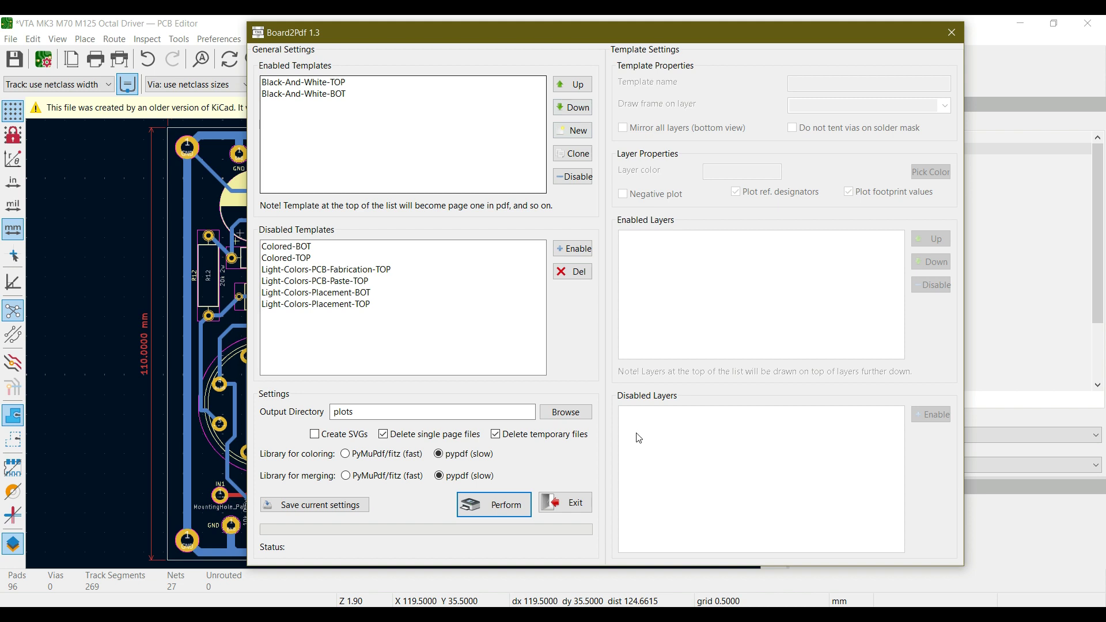